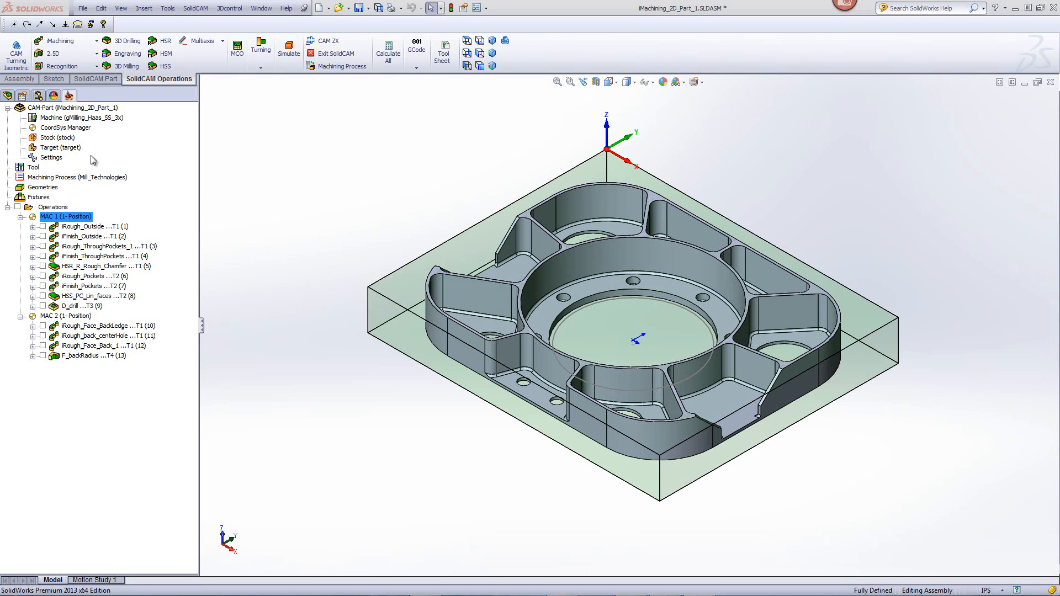
Open the iRough_Outside operation and display its Outside geometry chain on the model
{"action": "double_click", "coordinate": [68, 108]}
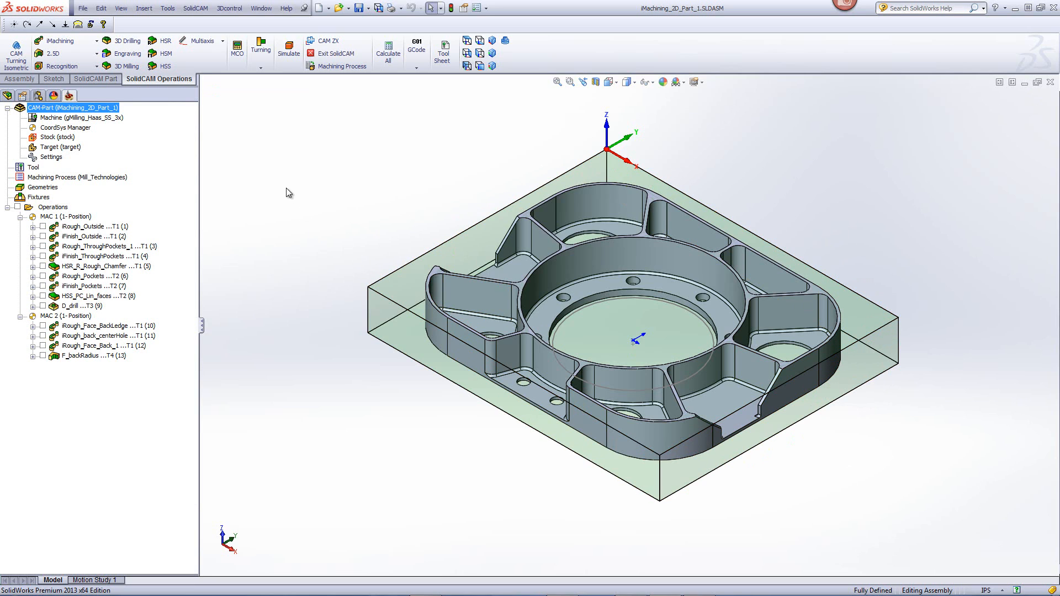
{"action": "double_click", "coordinate": [82, 227]}
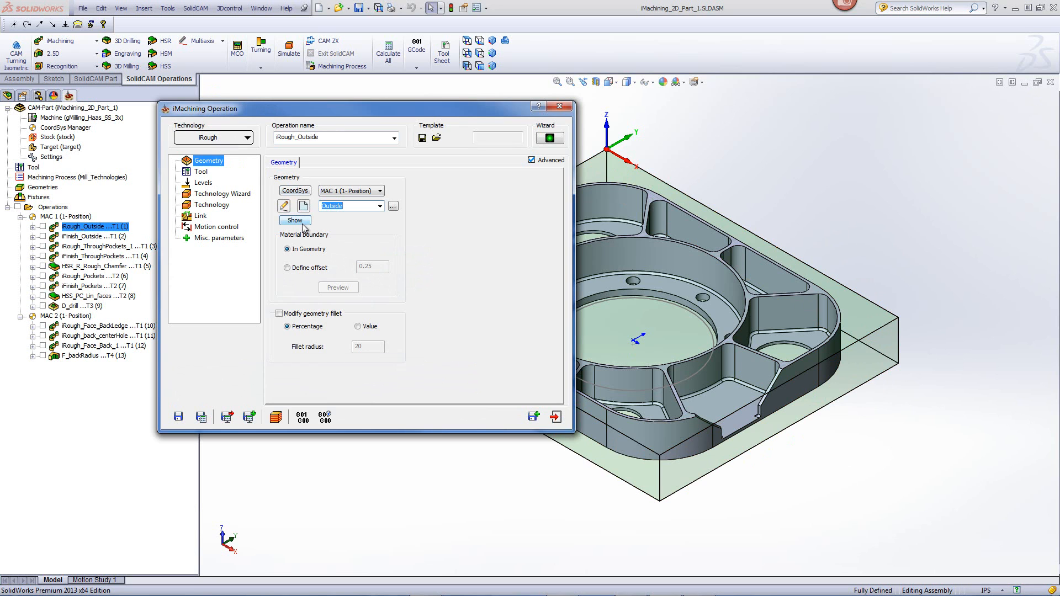
{"action": "left_click", "coordinate": [295, 220]}
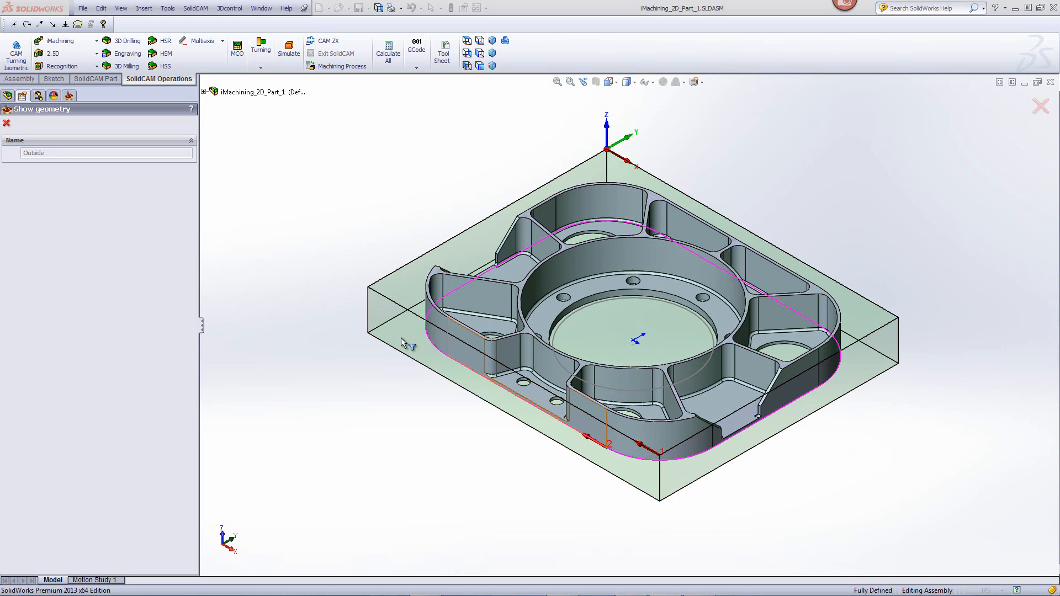
{"action": "left_click", "coordinate": [6, 122]}
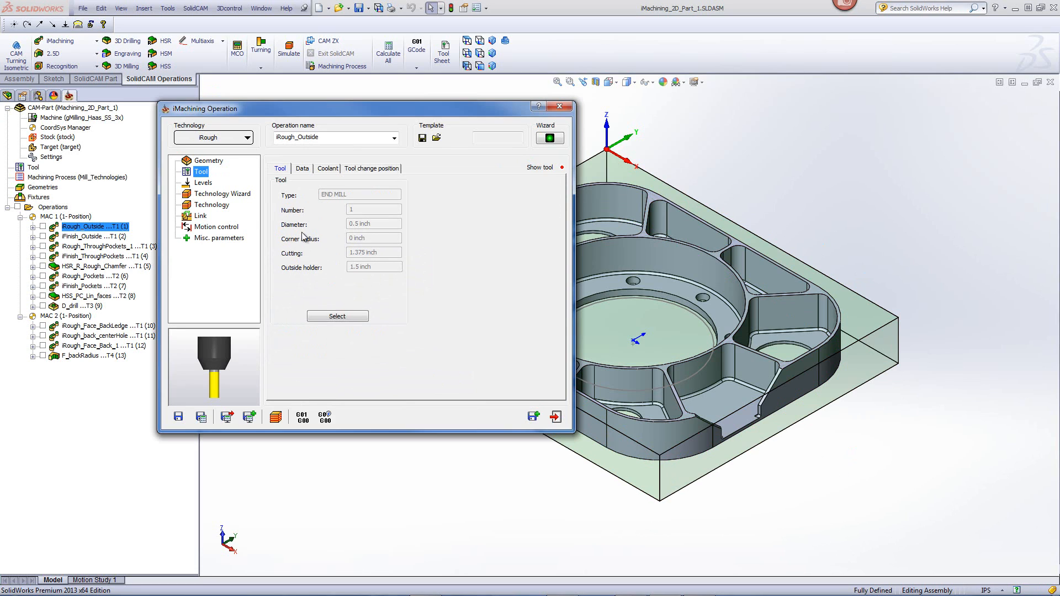
Review the milling levels and pocket depth reference of iRough_Outside, and its Technology Wizard cutting conditions
{"action": "left_click", "coordinate": [203, 185]}
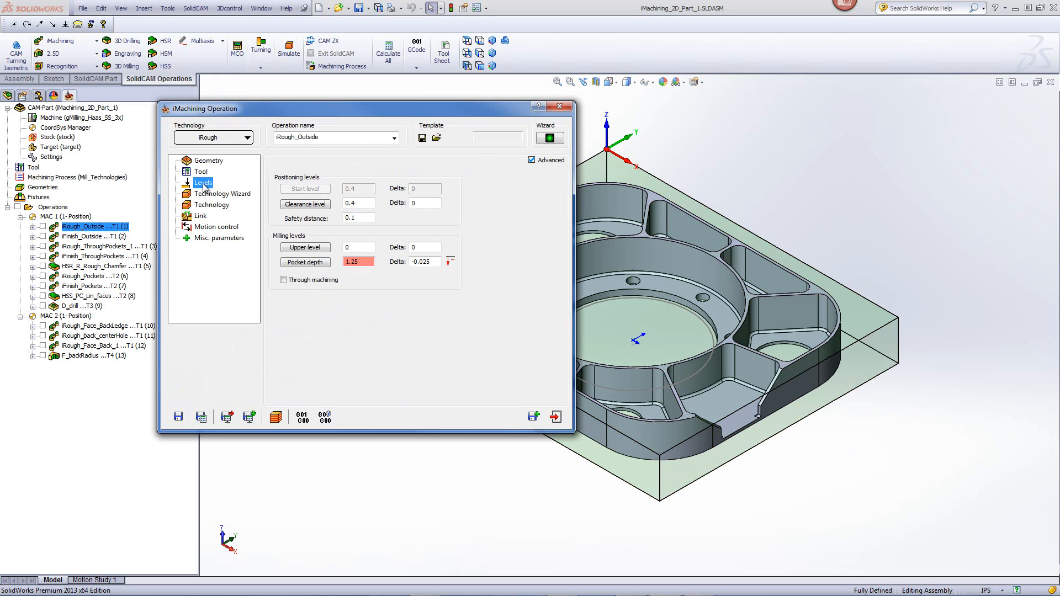
{"action": "left_click", "coordinate": [326, 262]}
{"action": "left_click", "coordinate": [480, 373]}
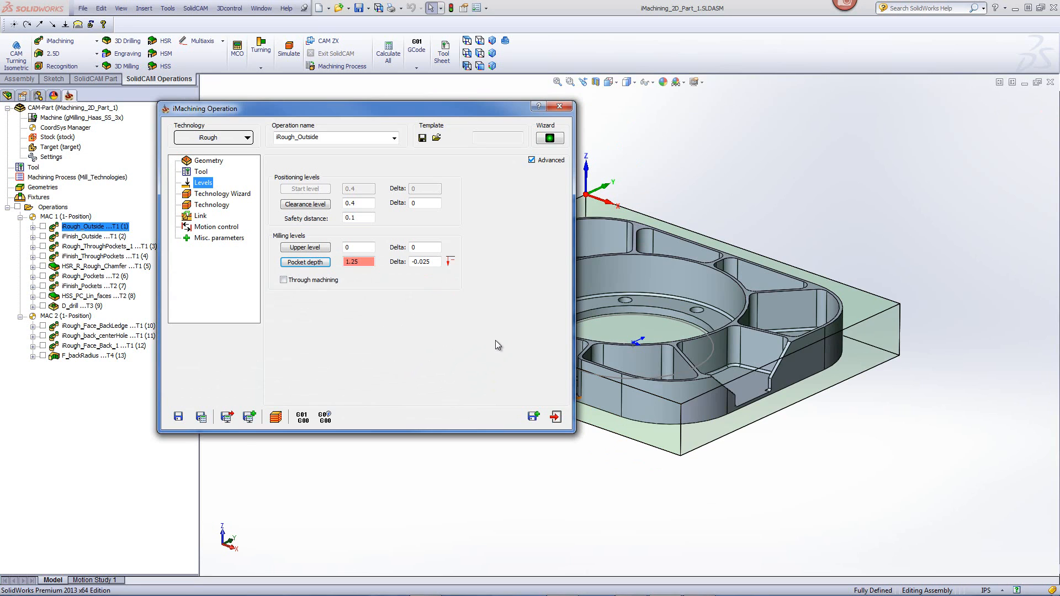
{"action": "left_click", "coordinate": [215, 197]}
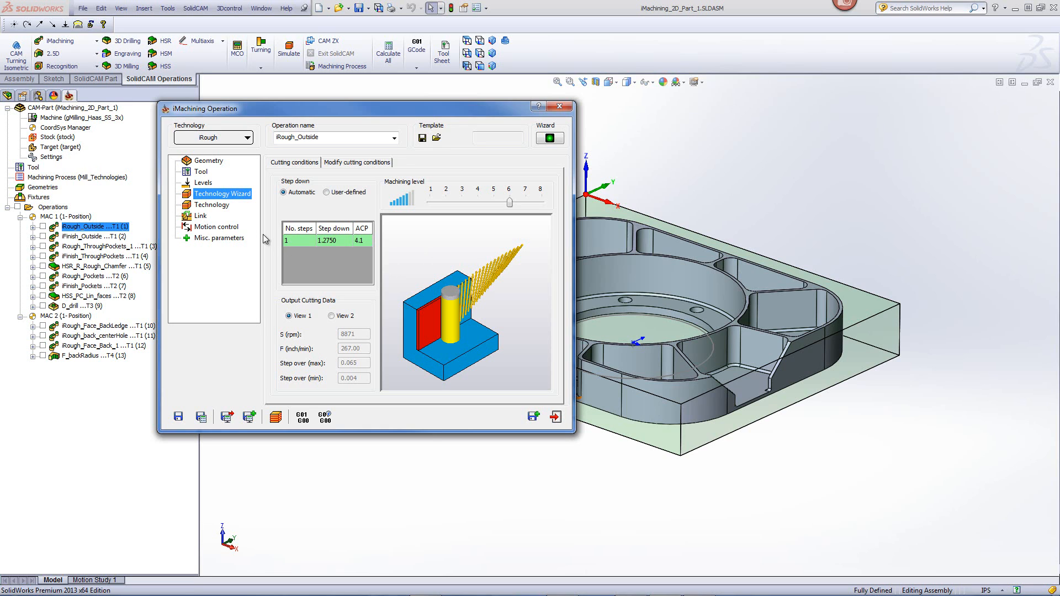
Check the iRough_Outside tool and simulate its toolpath on the CAD model in top view, then exit the operation
{"action": "left_click", "coordinate": [202, 171]}
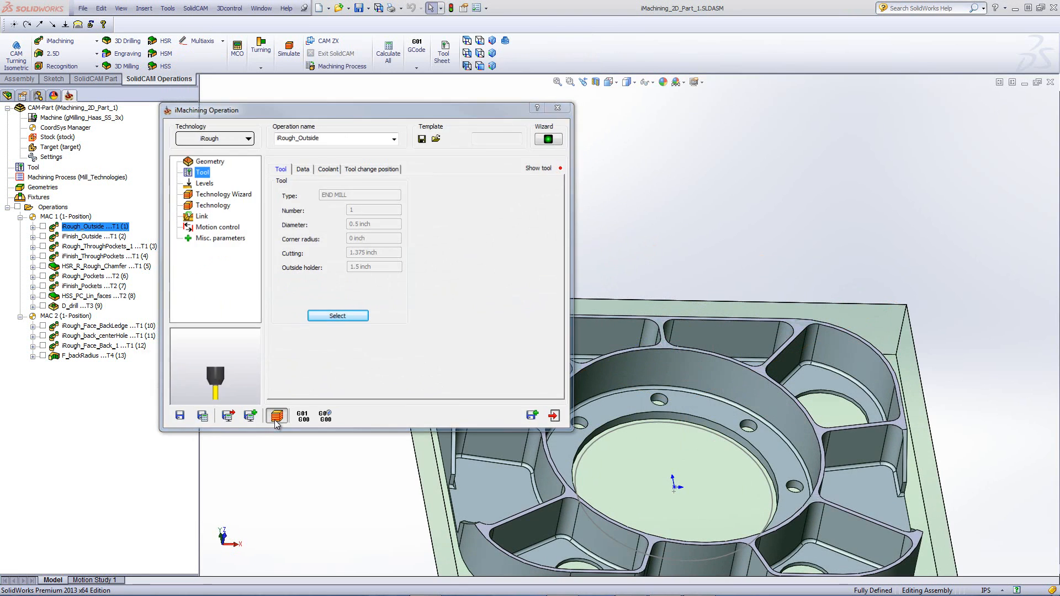
{"action": "left_click", "coordinate": [274, 417]}
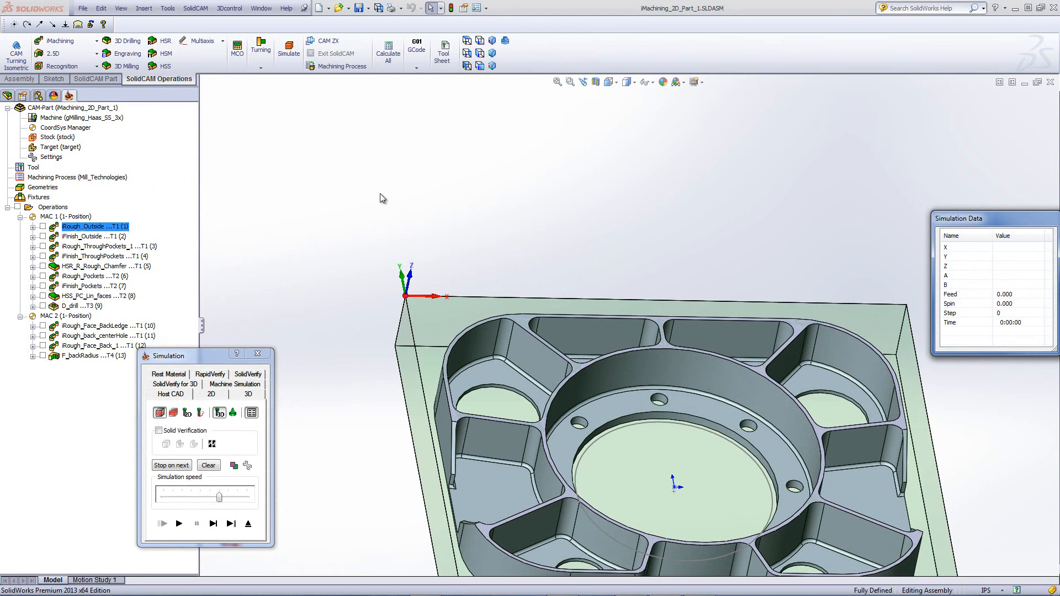
{"action": "left_click", "coordinate": [467, 41]}
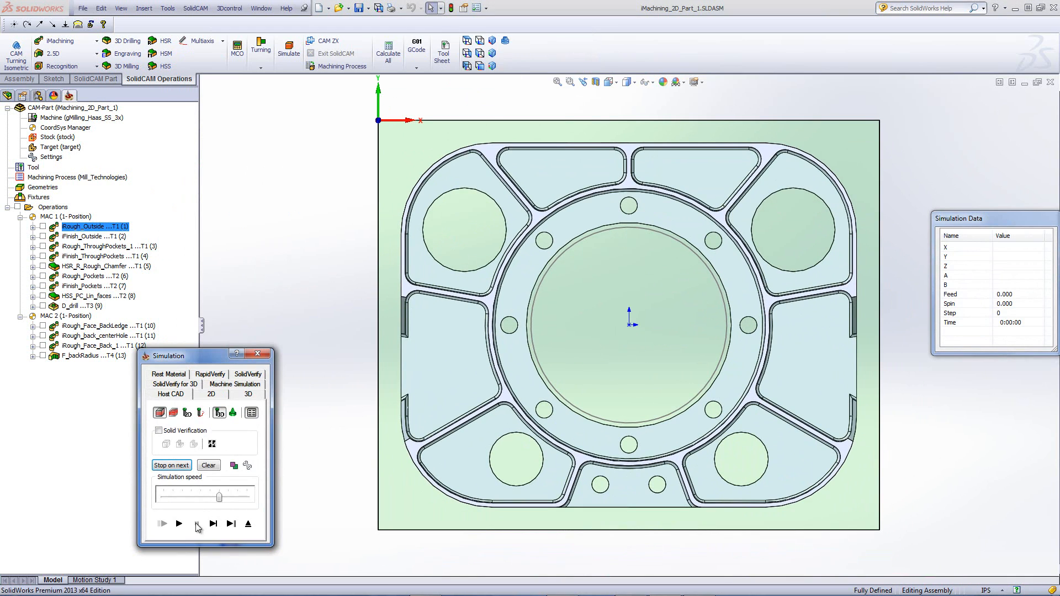
{"action": "left_click", "coordinate": [179, 524]}
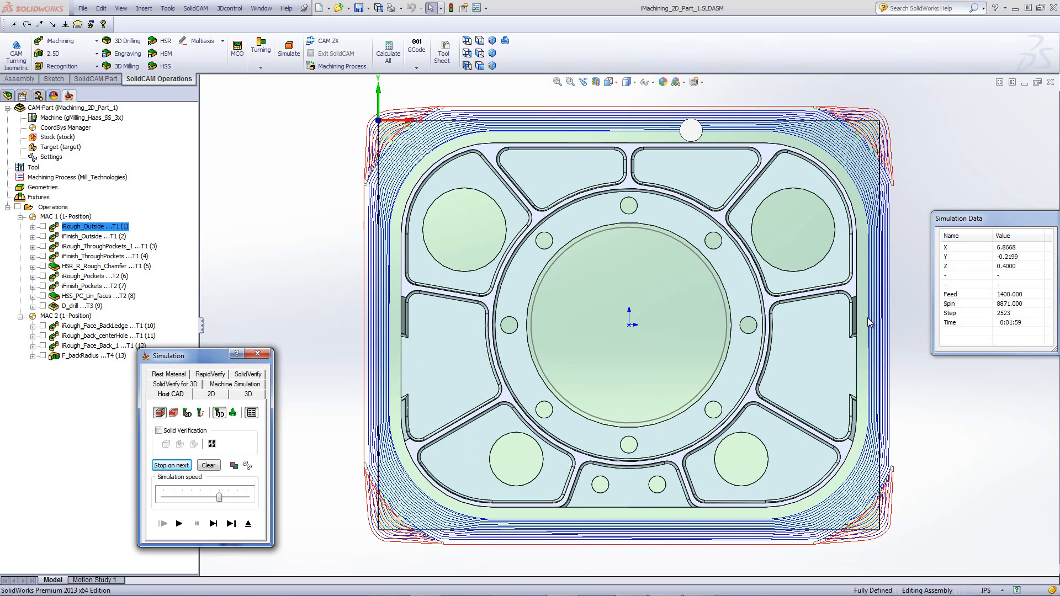
{"action": "left_click", "coordinate": [248, 523]}
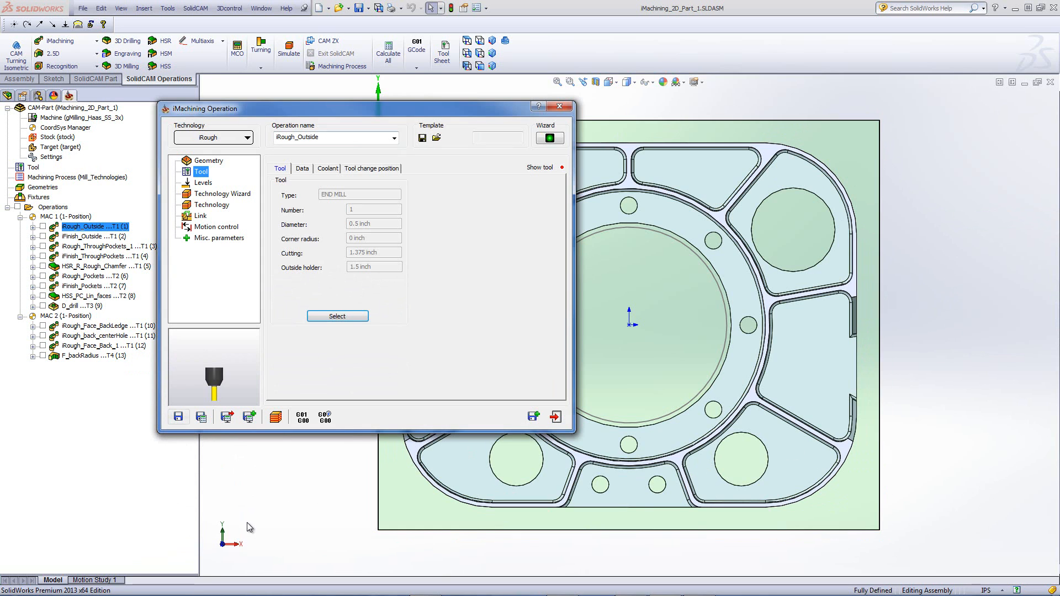
{"action": "left_click", "coordinate": [556, 417]}
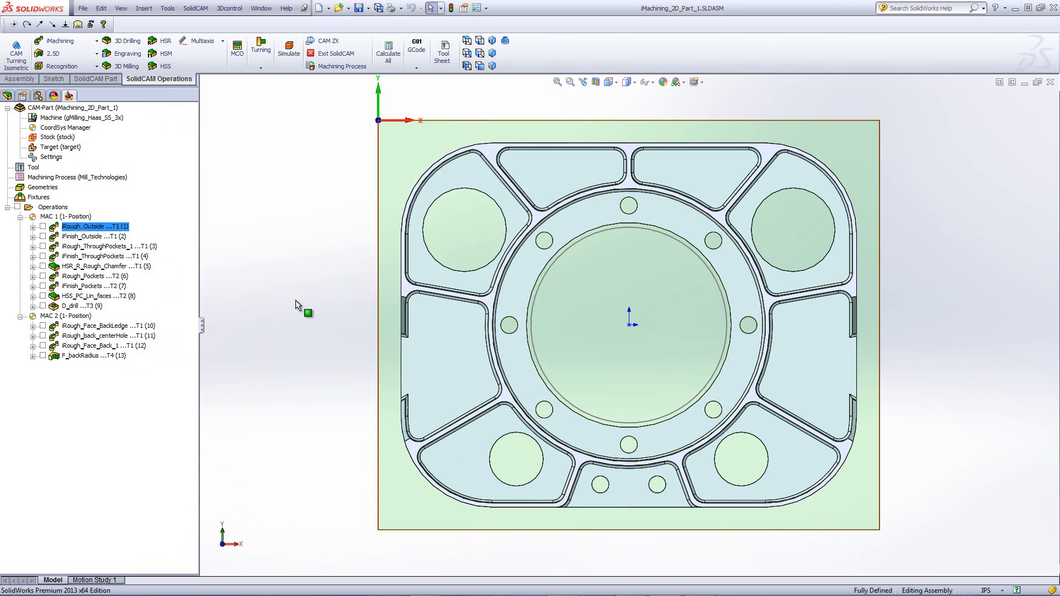
Open the iFinish_Outside operation and review its tool, technology and rest data settings
{"action": "double_click", "coordinate": [80, 236]}
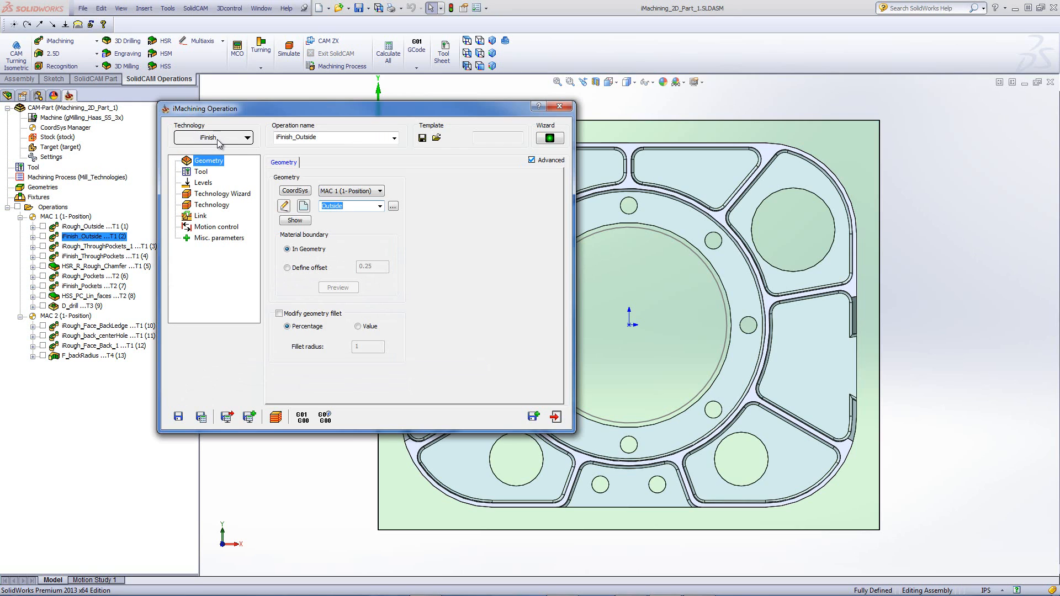
{"action": "left_click", "coordinate": [203, 175]}
{"action": "left_click", "coordinate": [204, 206]}
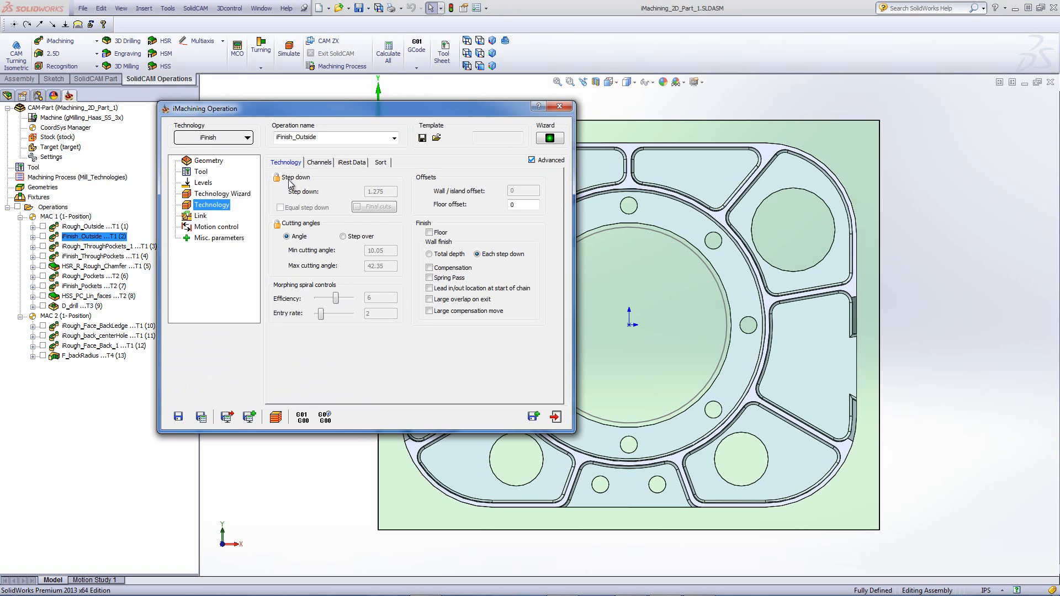
{"action": "left_click", "coordinate": [352, 164]}
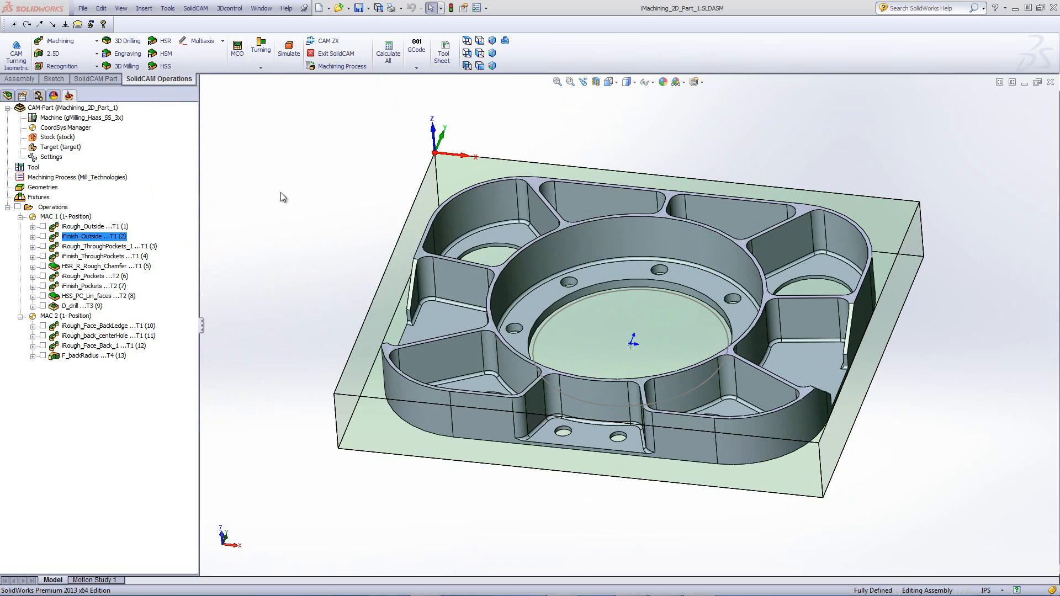
Open iRough_ThroughPockets_1, display its ThroughPockets geometry on the model, and review its tool and cutting conditions
{"action": "middle_click_drag", "start_coordinate": [282, 194], "coordinate": [284, 231]}
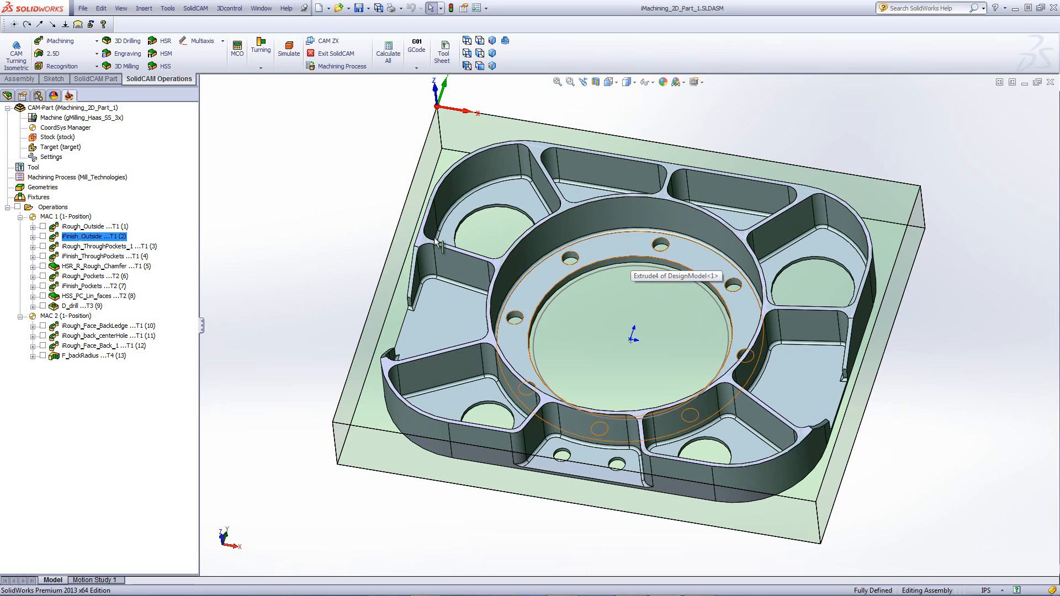
{"action": "double_click", "coordinate": [89, 247]}
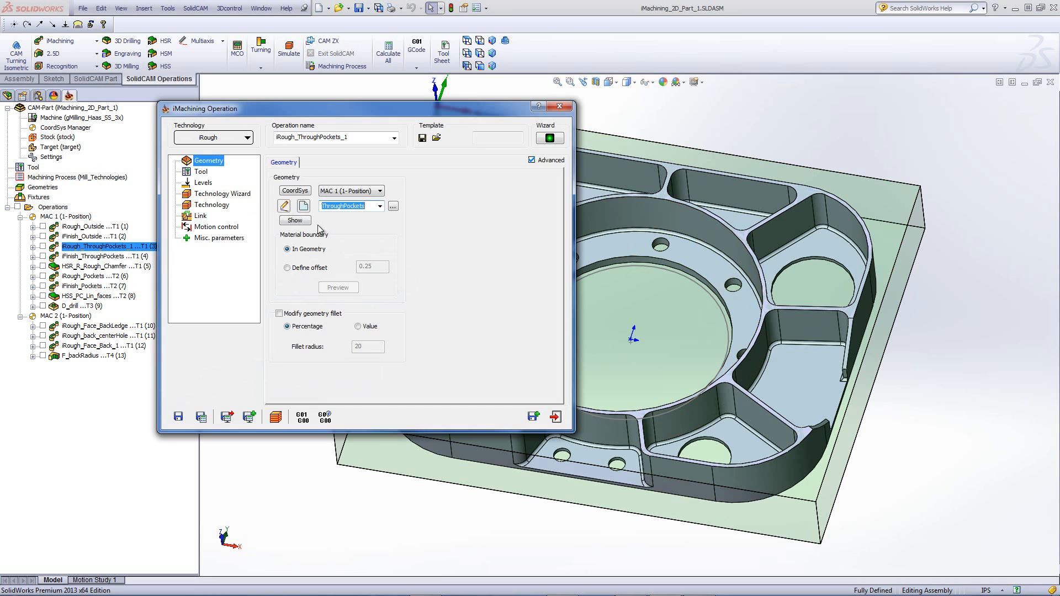
{"action": "left_click", "coordinate": [295, 221]}
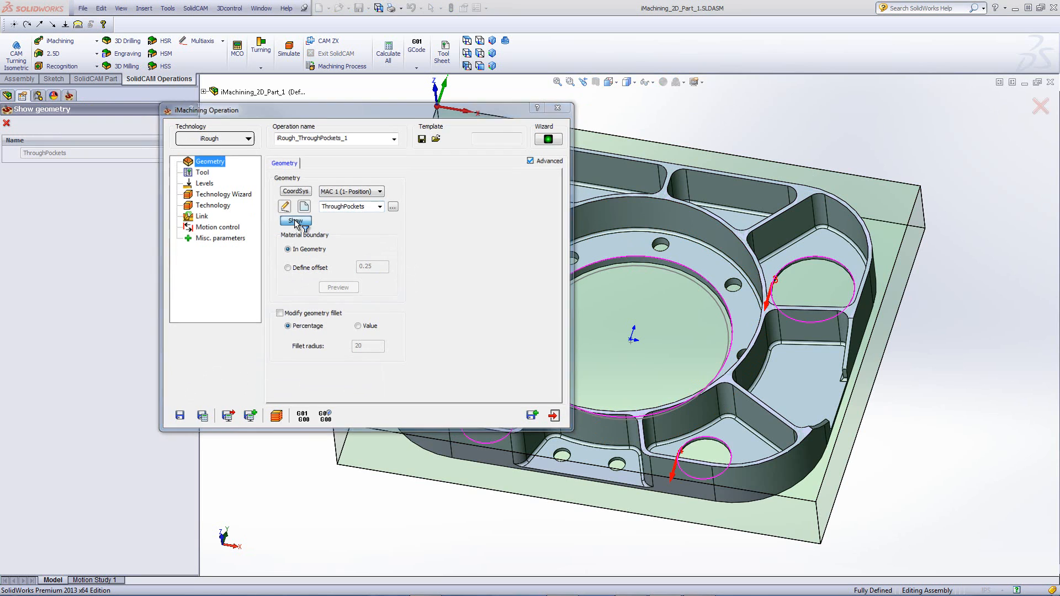
{"action": "middle_click_drag", "start_coordinate": [636, 288], "coordinate": [636, 311]}
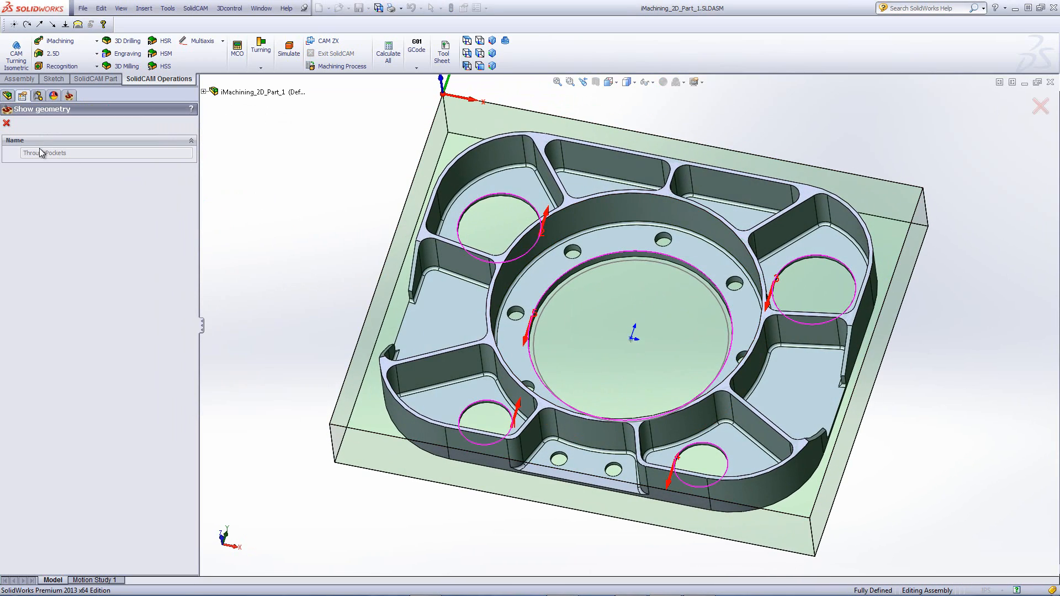
{"action": "left_click", "coordinate": [6, 123]}
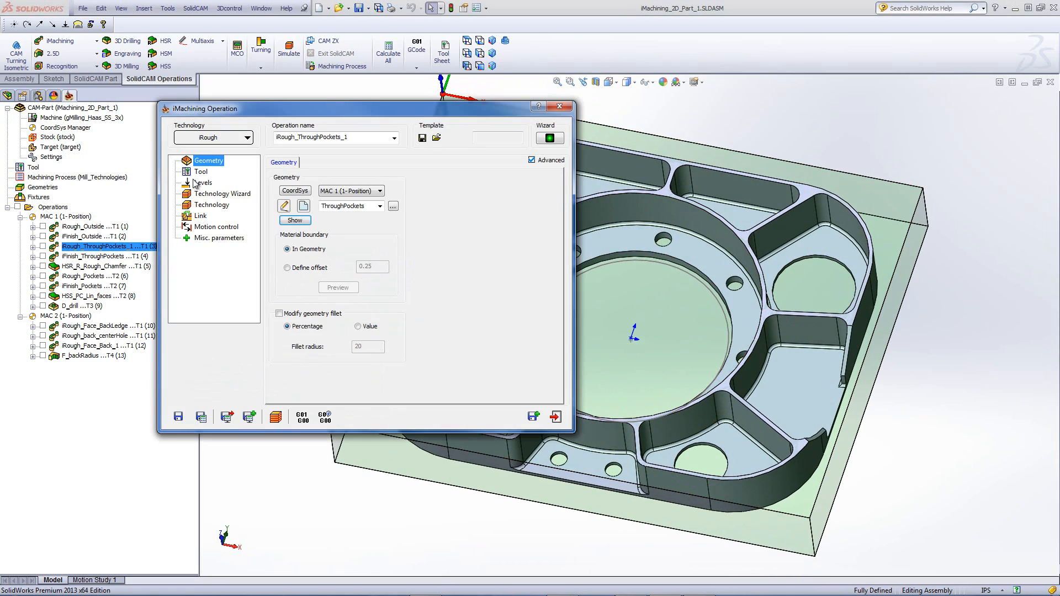
{"action": "left_click", "coordinate": [201, 173]}
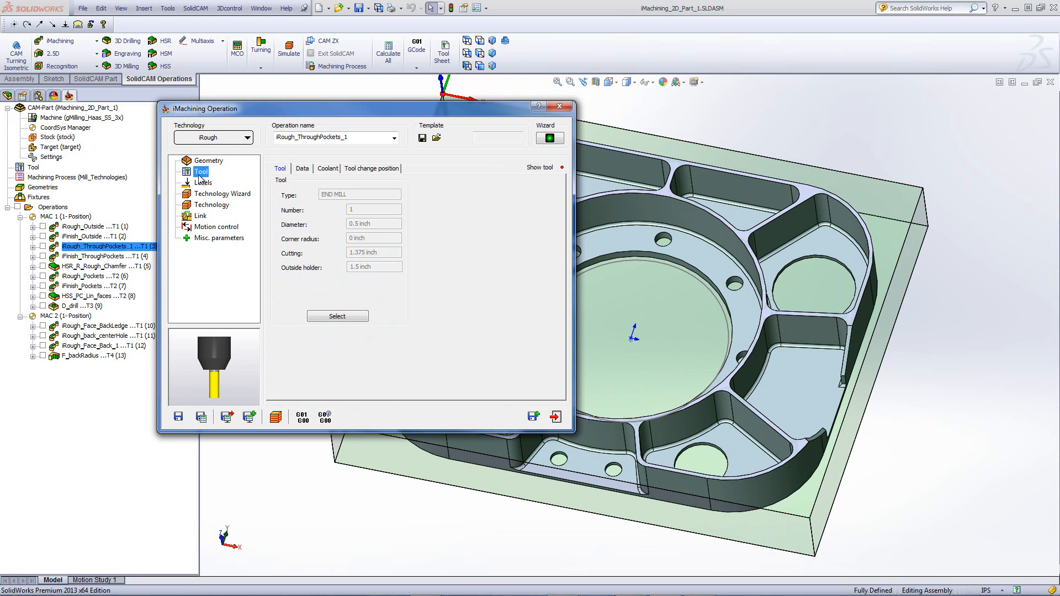
{"action": "left_click", "coordinate": [213, 195]}
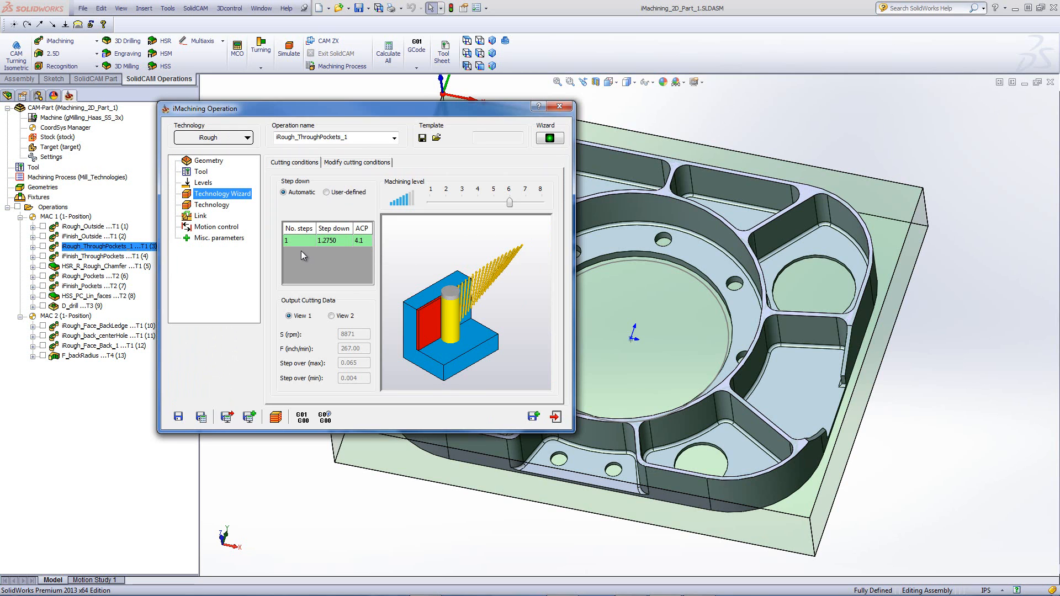
Simulate the iRough_ThroughPockets_1 toolpath with solid verification, inspect the through pockets up close, and exit the simulation
{"action": "left_click", "coordinate": [275, 417]}
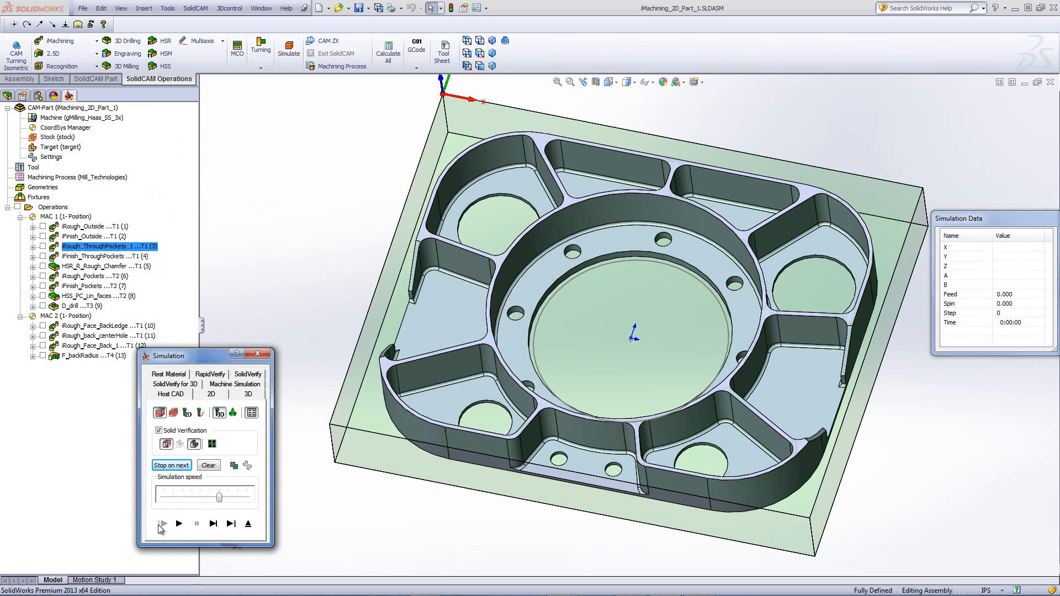
{"action": "left_click", "coordinate": [179, 524]}
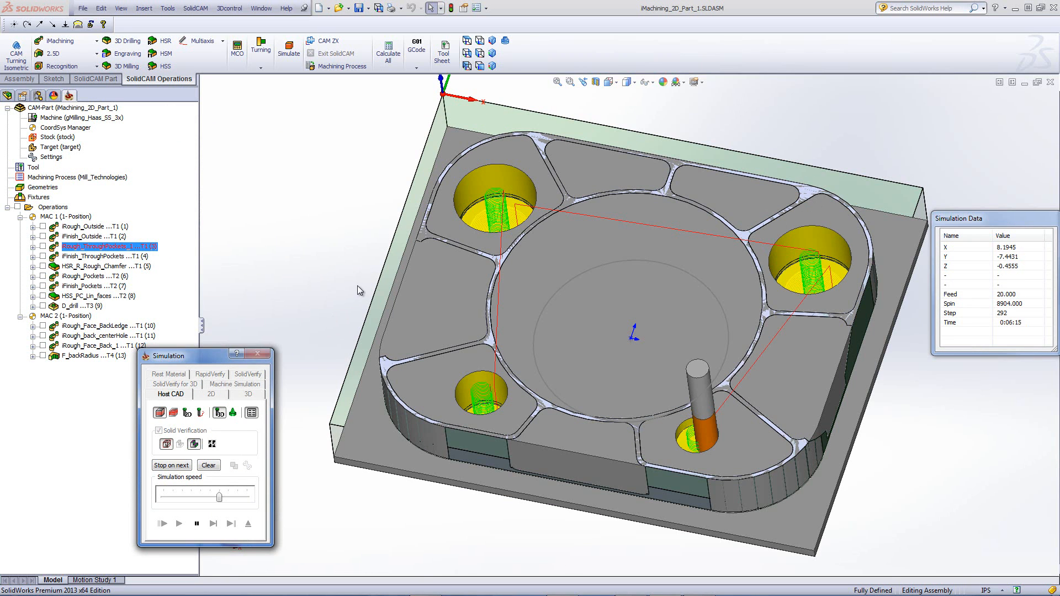
{"action": "mouse_move", "coordinate": [385, 226]}
{"action": "middle_mouse_down"}
{"action": "mouse_move", "coordinate": [379, 265]}
{"action": "mouse_move", "coordinate": [382, 215]}
{"action": "middle_mouse_up"}
{"action": "middle_click_drag", "start_coordinate": [726, 330], "coordinate": [740, 293]}
{"action": "scroll", "coordinate": [821, 291], "scroll_direction": "down", "scroll_amount": 5}
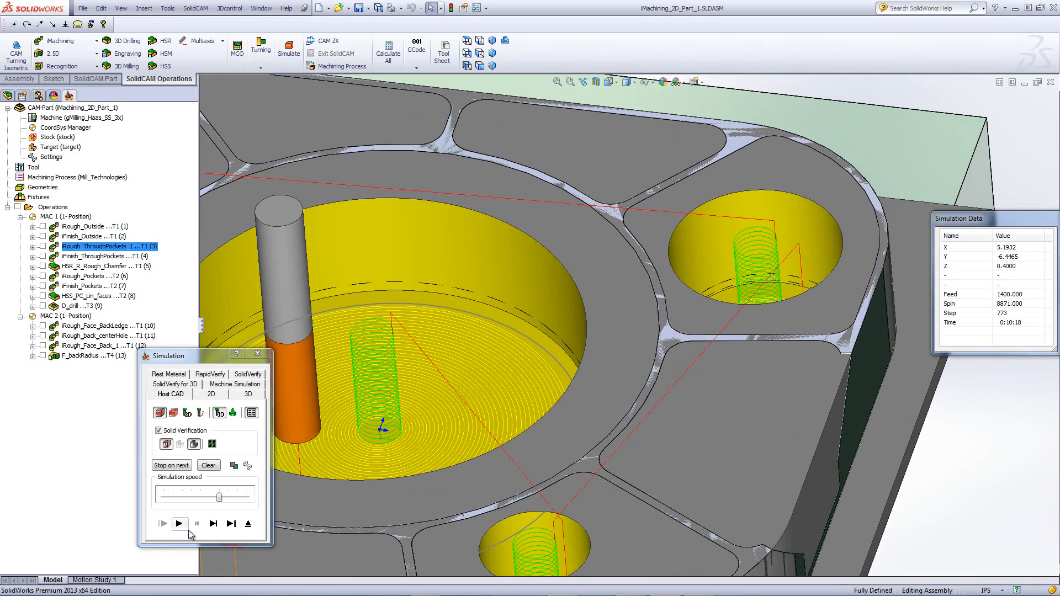
{"action": "left_click", "coordinate": [251, 527]}
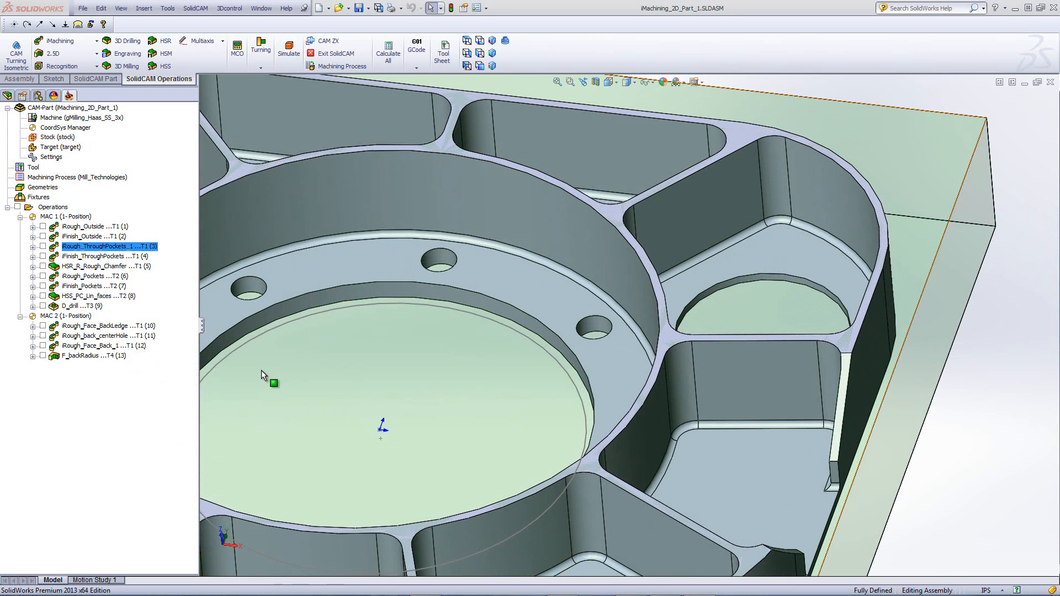
Highlight the iFinish_ThroughPockets operation in the operations list and bring the whole part back into view
{"action": "left_click", "coordinate": [67, 257]}
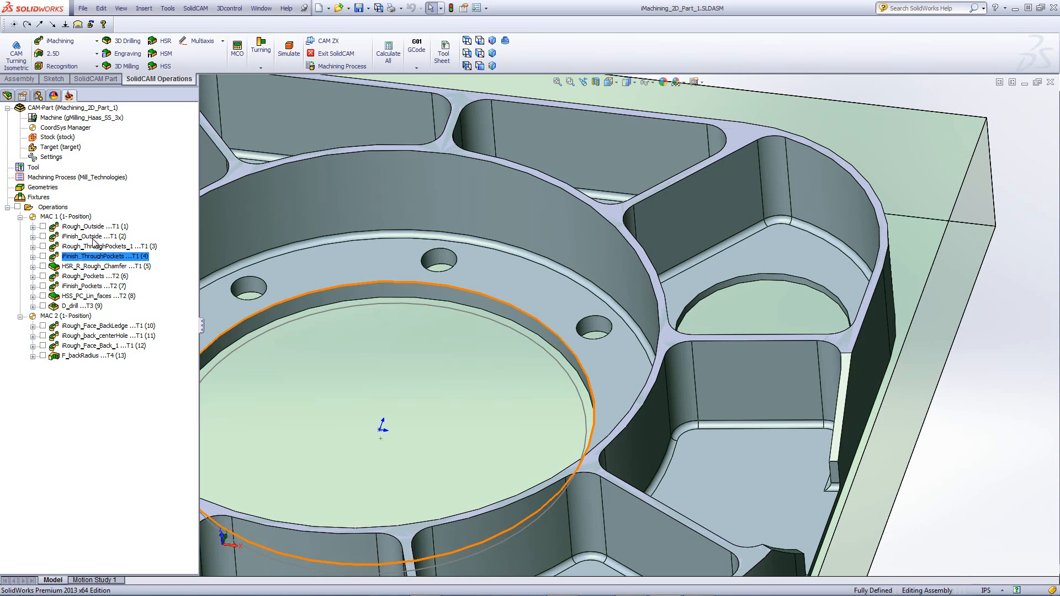
{"action": "left_click", "coordinate": [327, 376]}
{"action": "scroll", "coordinate": [326, 376], "scroll_direction": "up", "scroll_amount": 4}
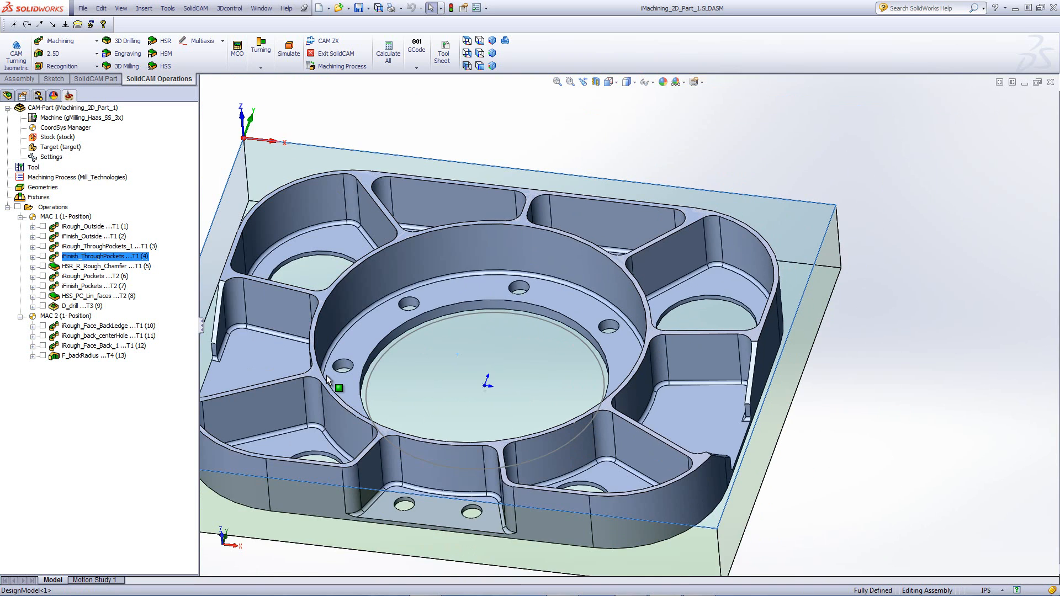
{"action": "left_click", "coordinate": [218, 314]}
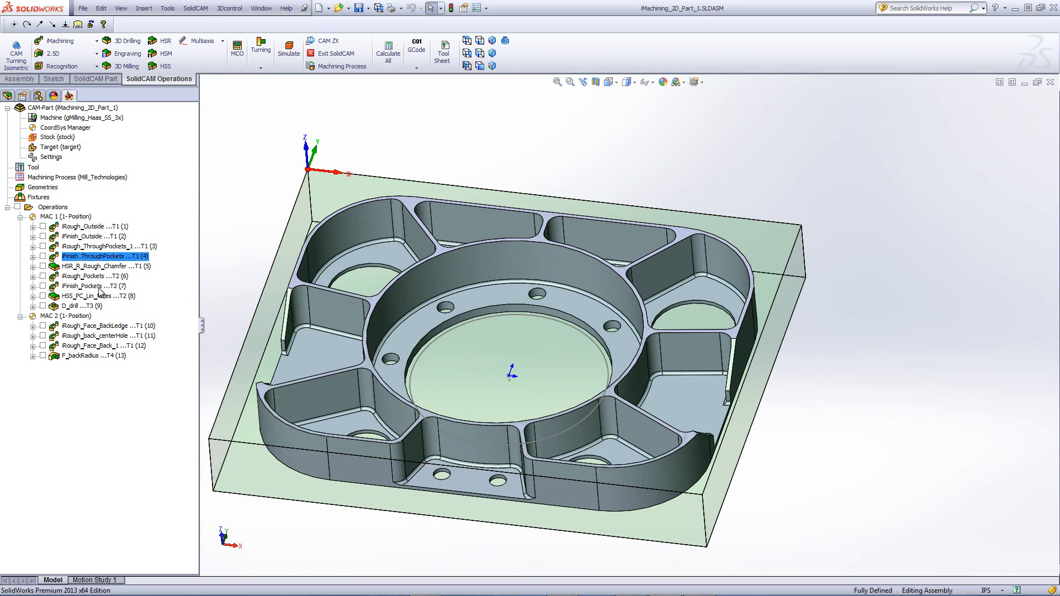
Display the HSR_R_Rough_Chamfer toolpath on the model, inspect it, and hide it again
{"action": "left_click", "coordinate": [43, 267]}
{"action": "middle_click_drag", "start_coordinate": [225, 297], "coordinate": [211, 265]}
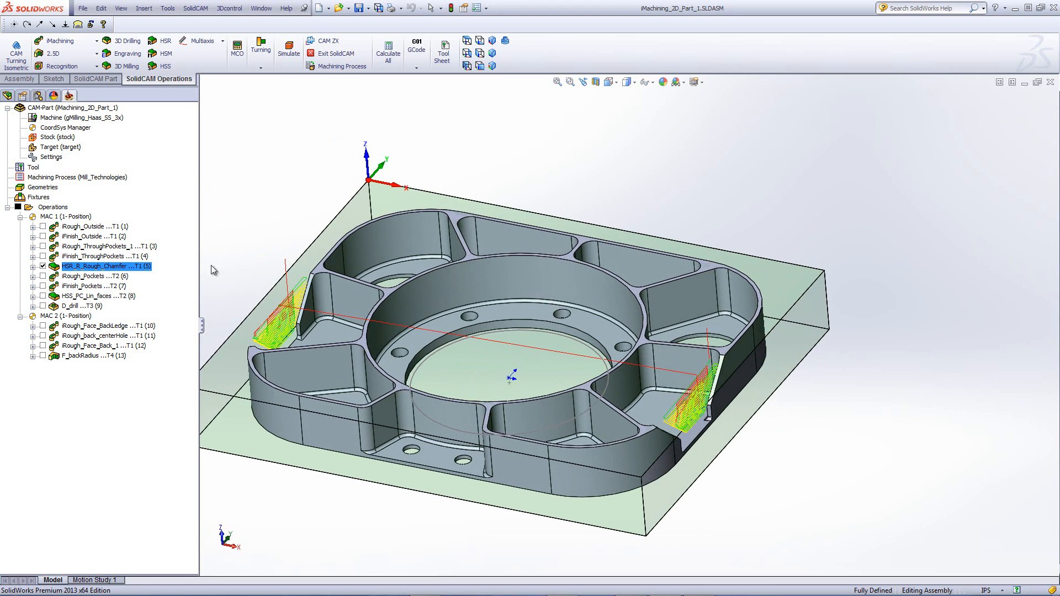
{"action": "left_click", "coordinate": [43, 267]}
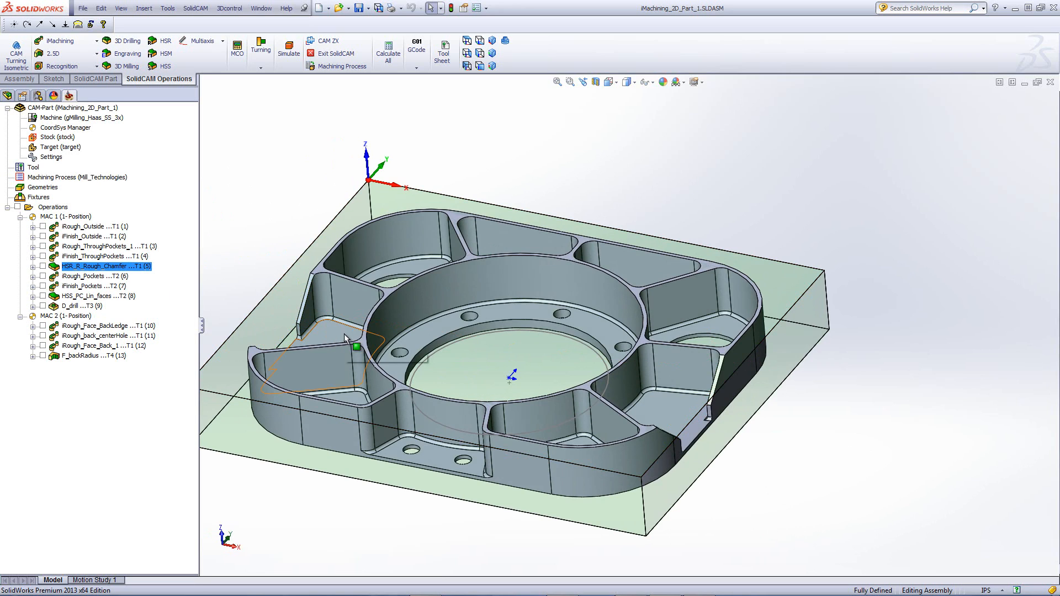
Open the iRough_Pockets operation and display its Pockets geometry chains on the model in top view
{"action": "left_click", "coordinate": [72, 276]}
{"action": "double_click", "coordinate": [71, 276]}
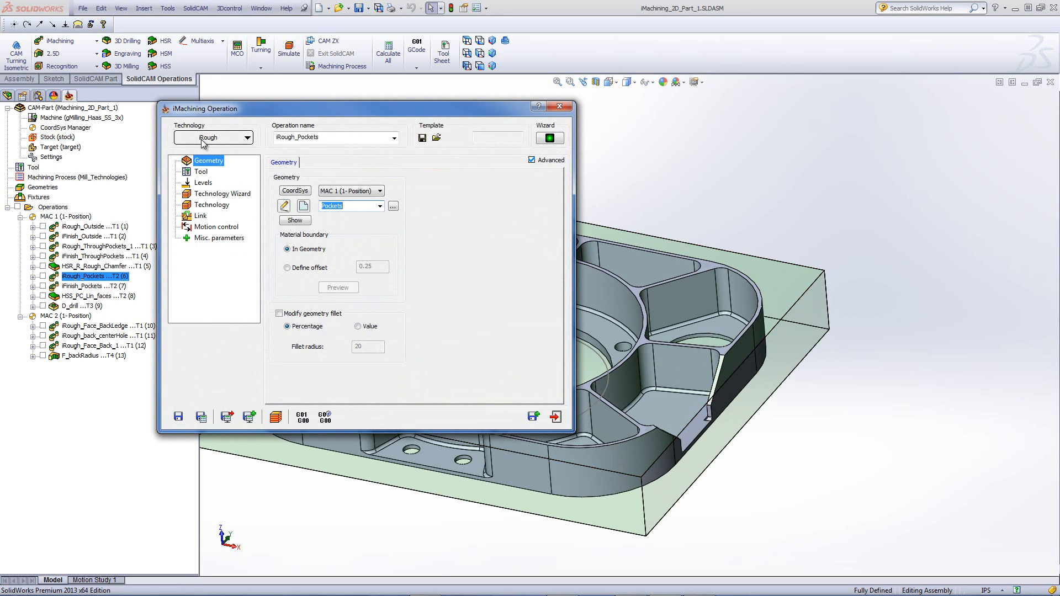
{"action": "left_click", "coordinate": [296, 221]}
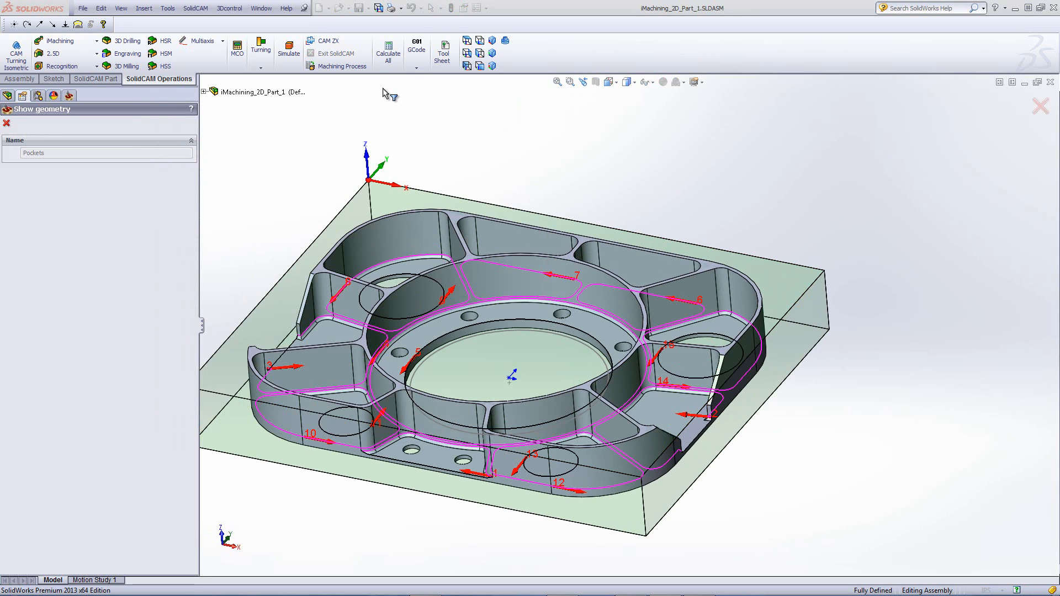
{"action": "left_click", "coordinate": [479, 53]}
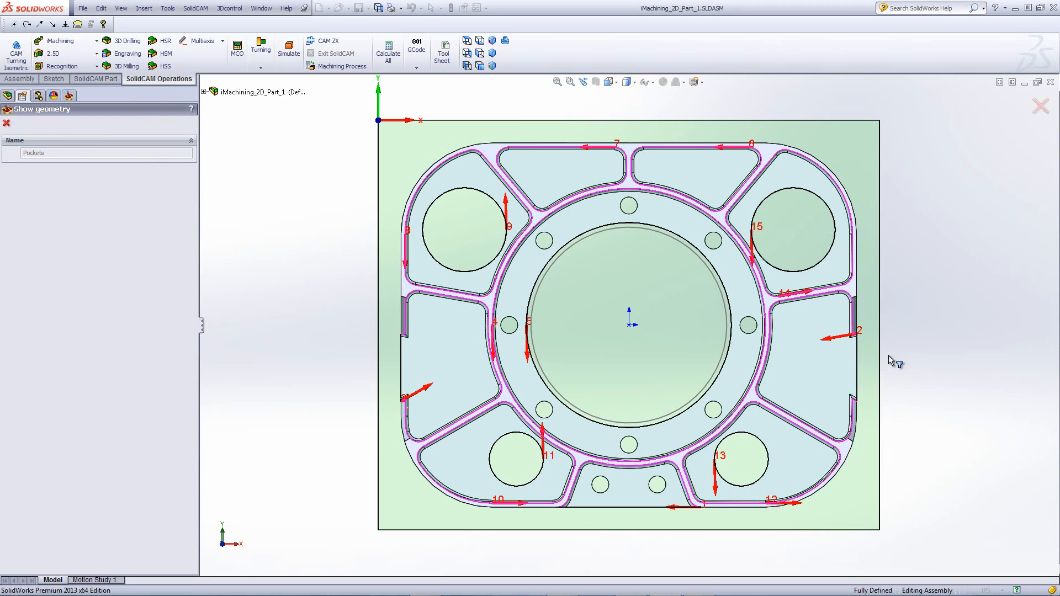
Close the Pockets geometry display and review the tool, levels and Technology Wizard cutting conditions of iRough_Pockets
{"action": "scroll", "coordinate": [878, 357], "scroll_direction": "down", "scroll_amount": 2}
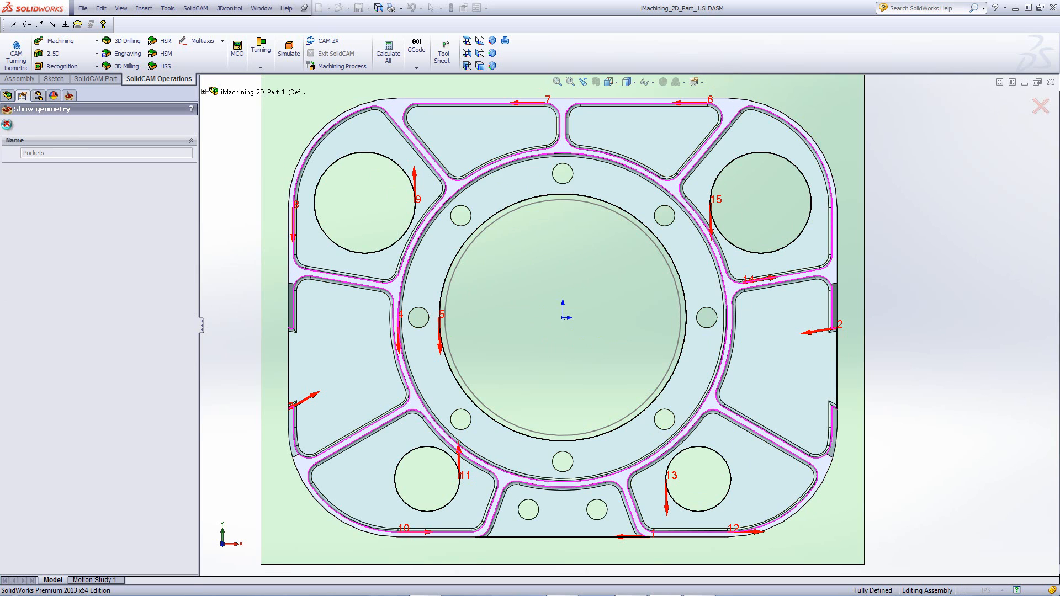
{"action": "left_click", "coordinate": [7, 125]}
{"action": "left_click", "coordinate": [200, 173]}
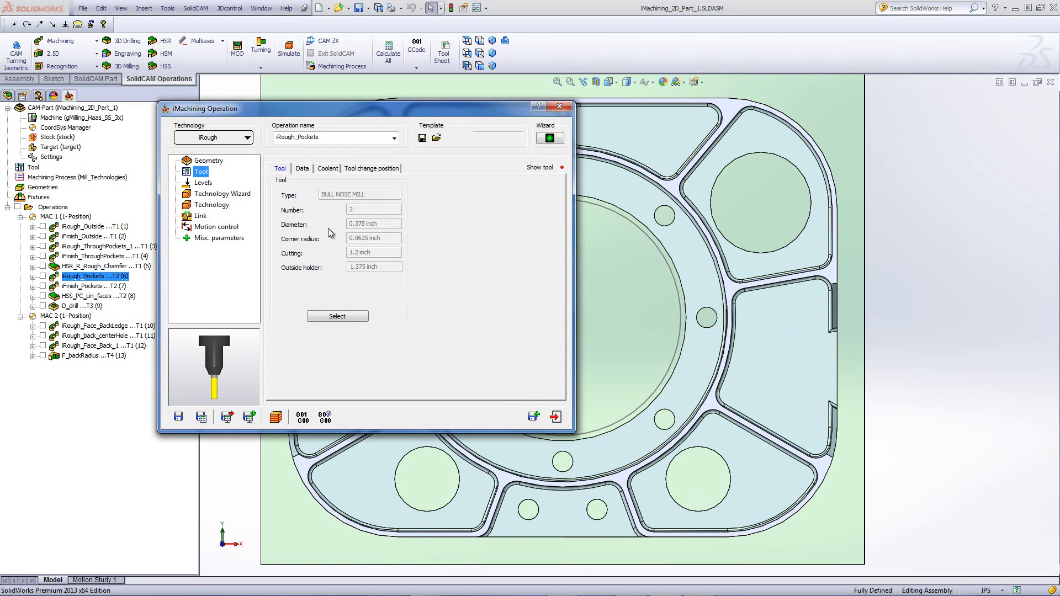
{"action": "left_click", "coordinate": [202, 184]}
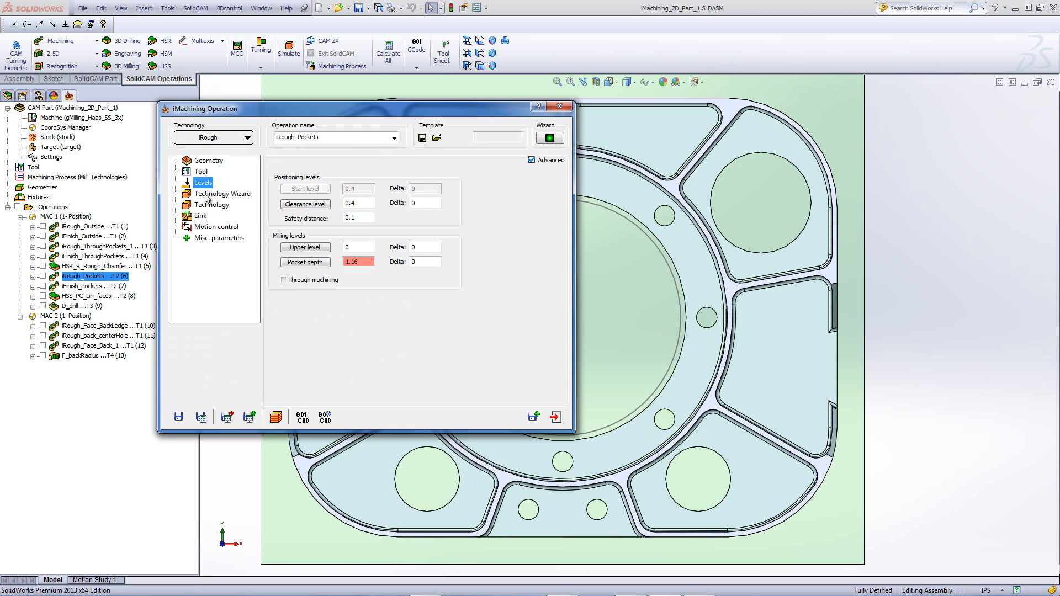
{"action": "left_click", "coordinate": [208, 196]}
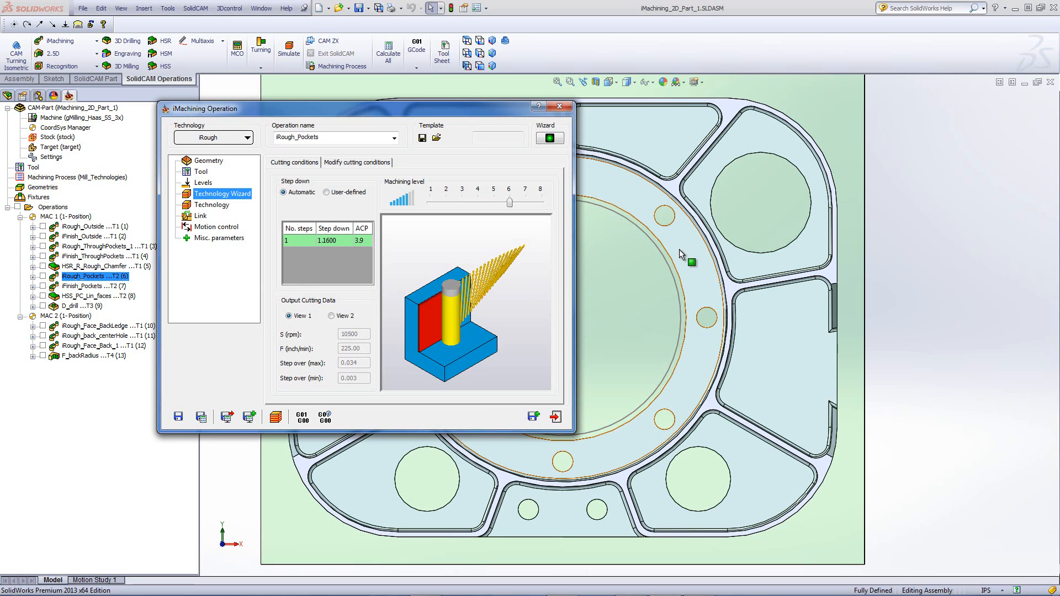
Simulate the iRough_Pockets toolpath with solid verification in a tilted view, raising the simulation speed to its maximum
{"action": "left_click", "coordinate": [275, 418]}
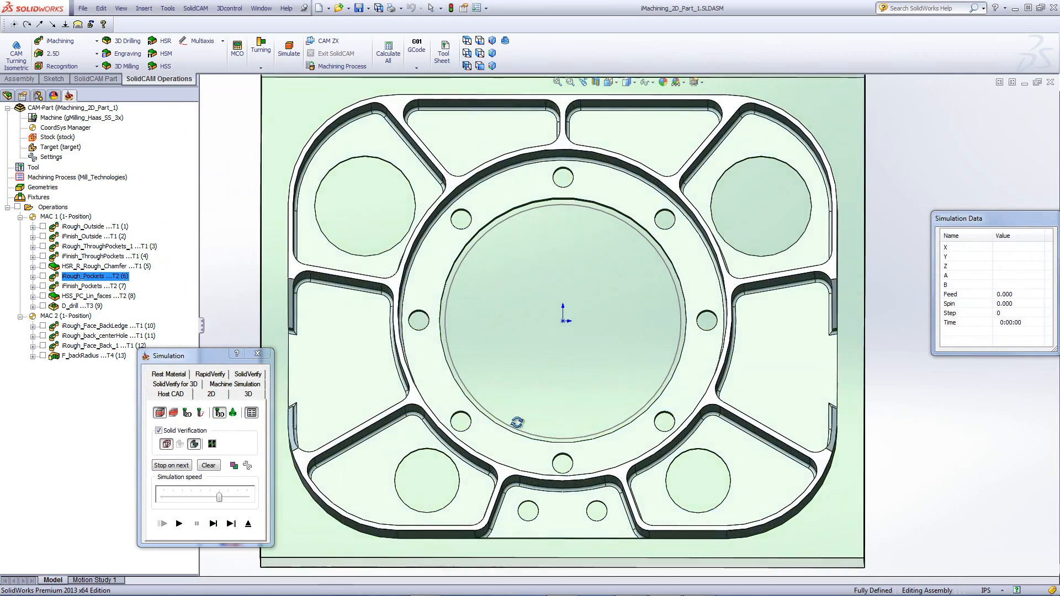
{"action": "middle_click_drag", "start_coordinate": [517, 422], "coordinate": [514, 336]}
{"action": "left_click", "coordinate": [179, 524]}
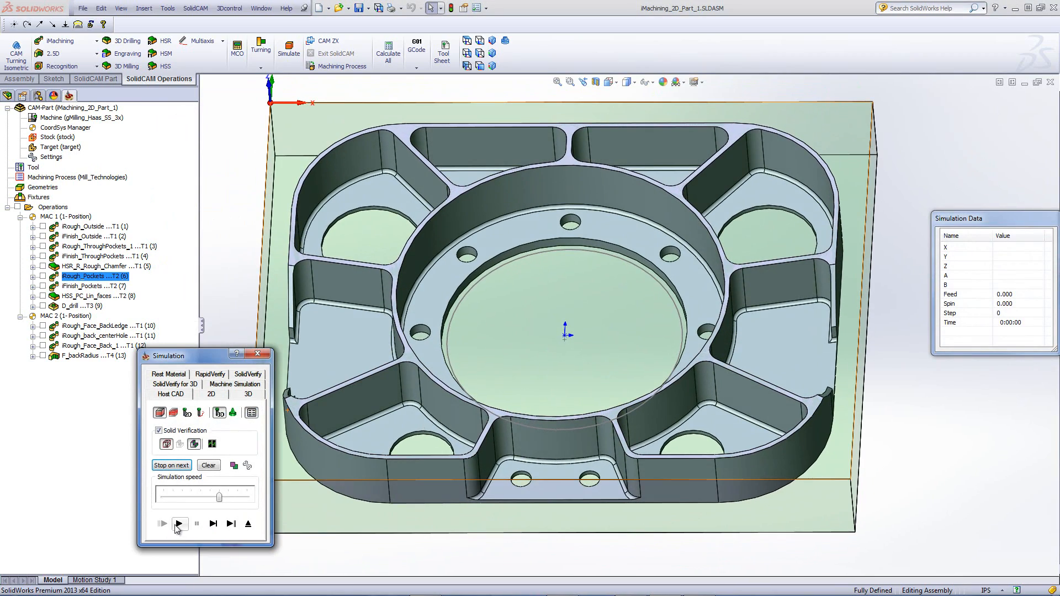
{"action": "left_click", "coordinate": [177, 524]}
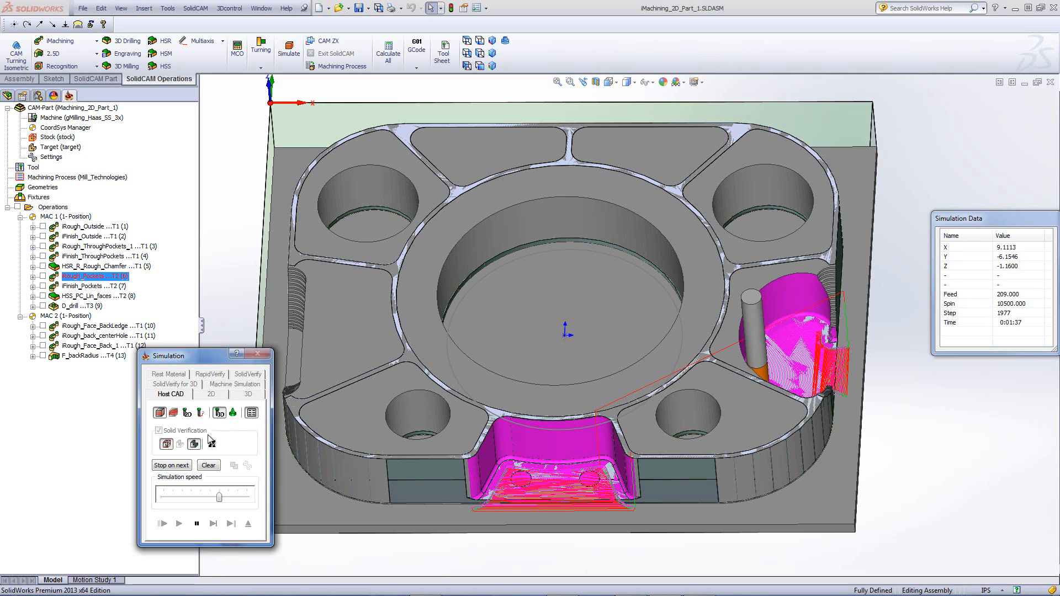
{"action": "middle_click_drag", "start_coordinate": [345, 349], "coordinate": [353, 347]}
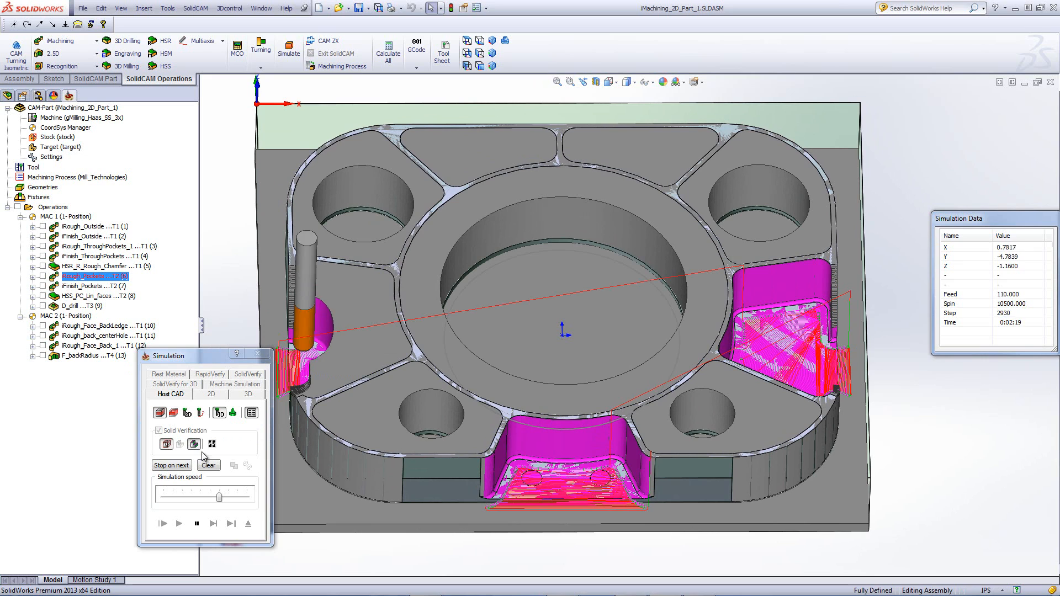
{"action": "left_click_drag", "start_coordinate": [219, 498], "coordinate": [249, 499]}
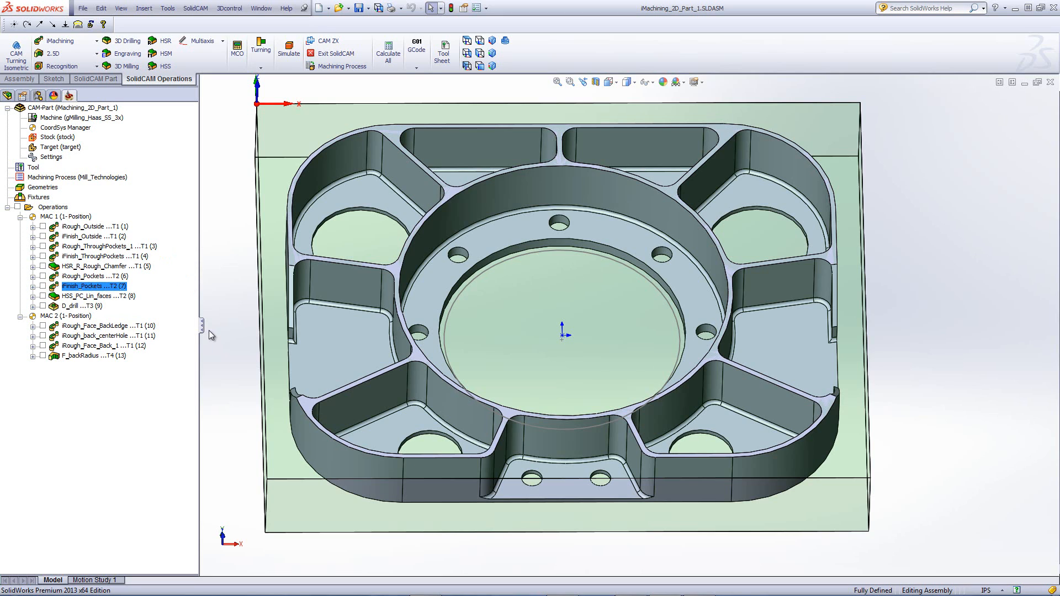
Display the HSS_PC_Lin_faces toolpath and inspect it up close, hide it, and do the same for the D_drill toolpath
{"action": "left_click", "coordinate": [43, 295]}
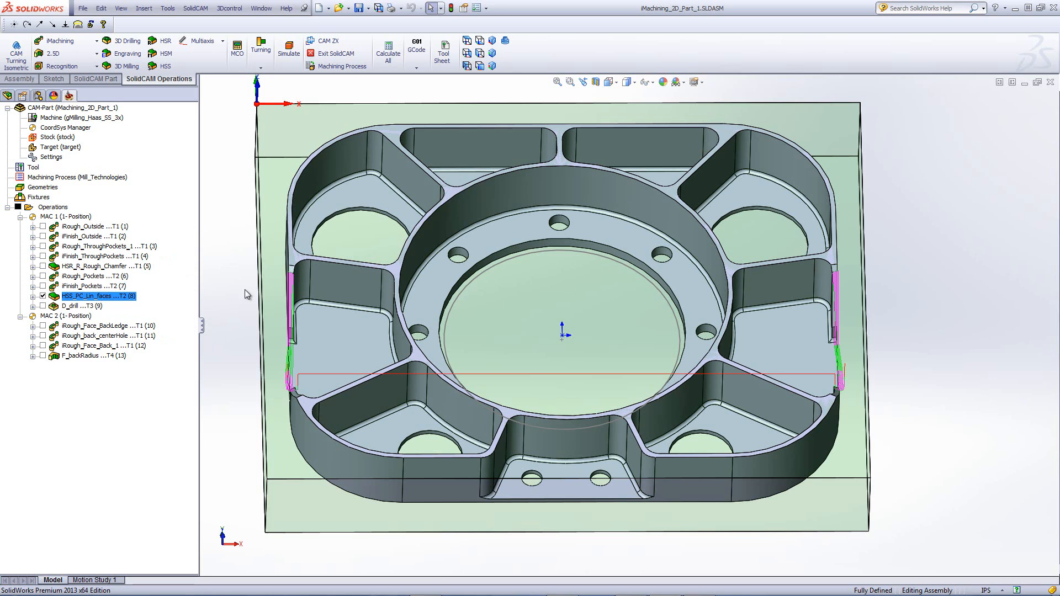
{"action": "middle_click_drag", "start_coordinate": [302, 307], "coordinate": [300, 280]}
{"action": "scroll", "coordinate": [301, 284], "scroll_direction": "down", "scroll_amount": 6}
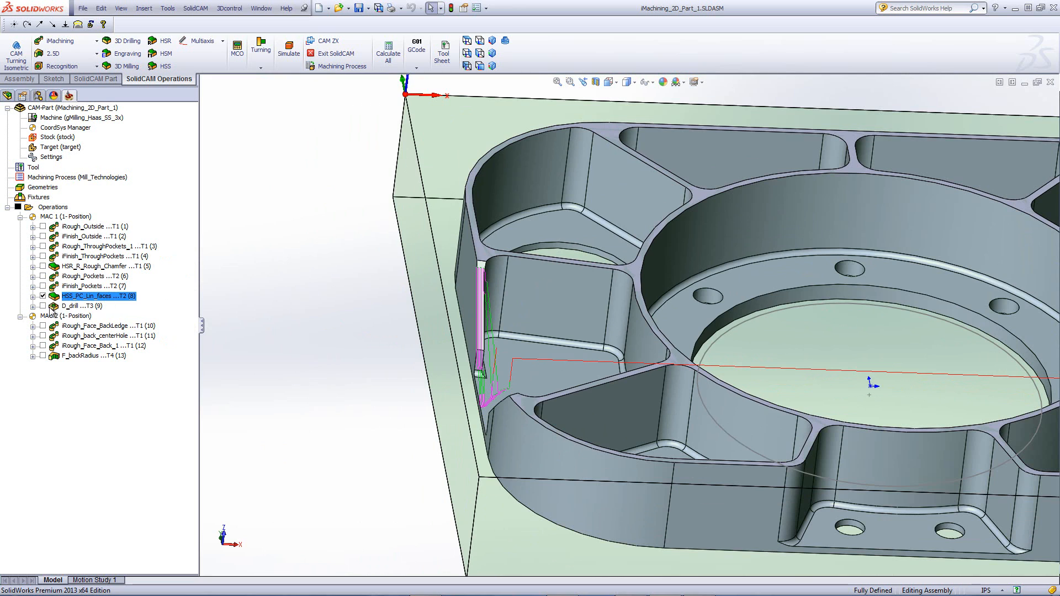
{"action": "left_click", "coordinate": [43, 296]}
{"action": "left_click", "coordinate": [43, 306]}
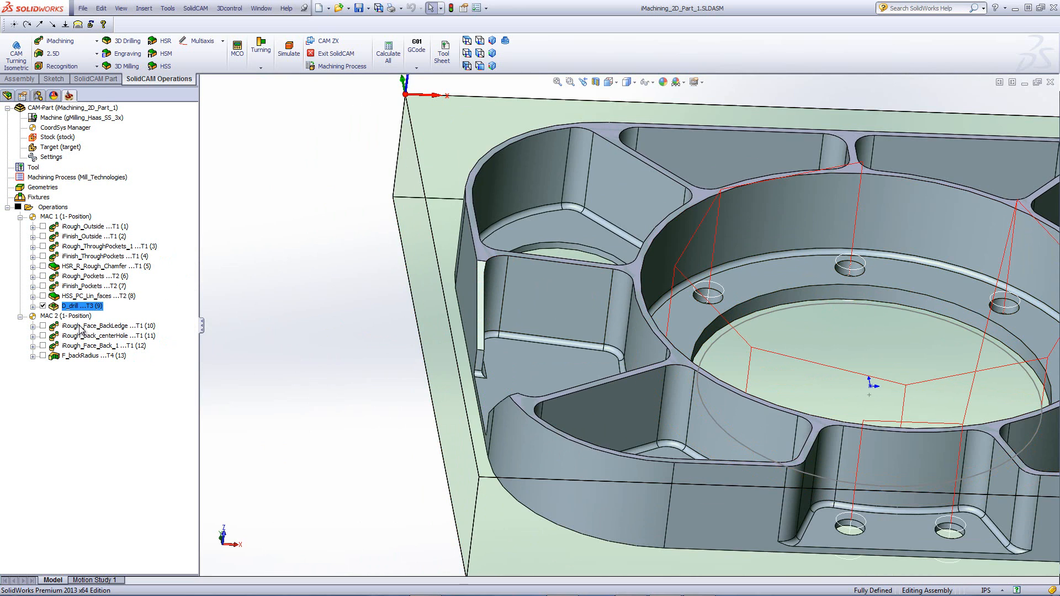
{"action": "left_click", "coordinate": [43, 306]}
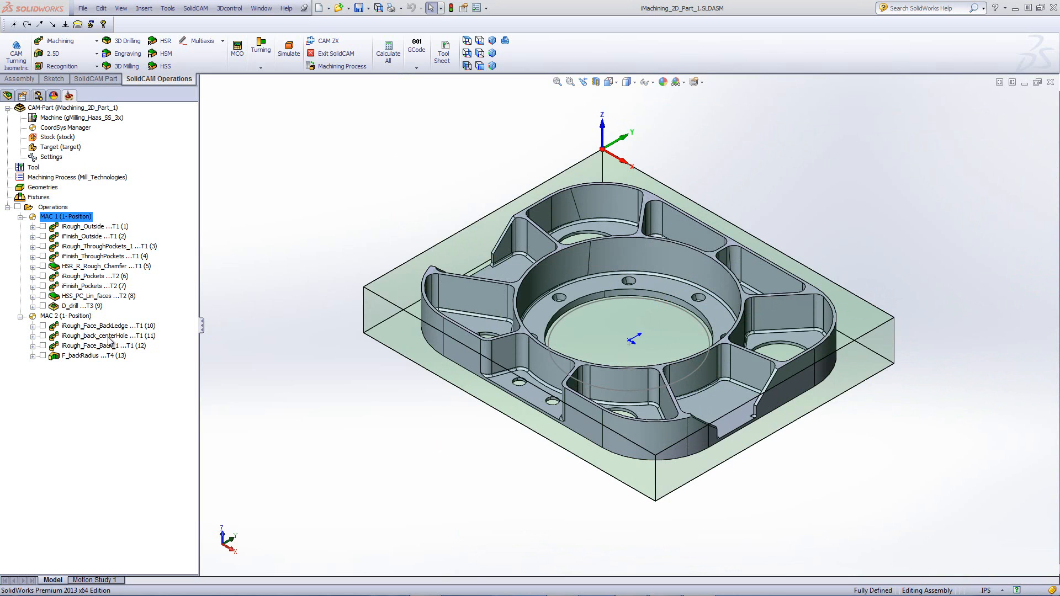
Orient the part to MAC 2, open iRough_Face_BackLedge and view its Face_BackLedge geometry chains on the model
{"action": "left_click", "coordinate": [68, 317]}
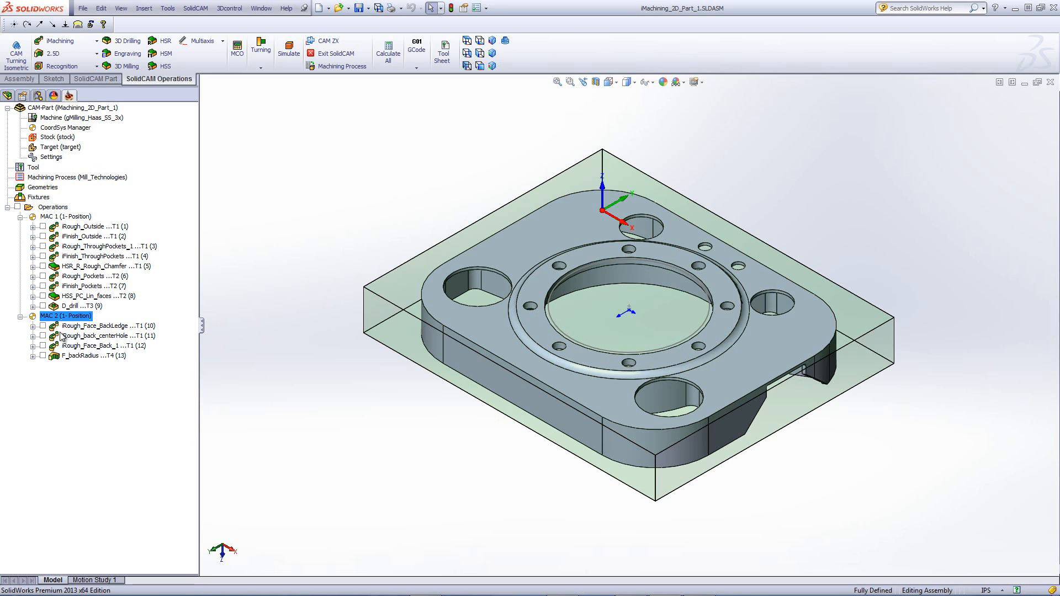
{"action": "double_click", "coordinate": [83, 326]}
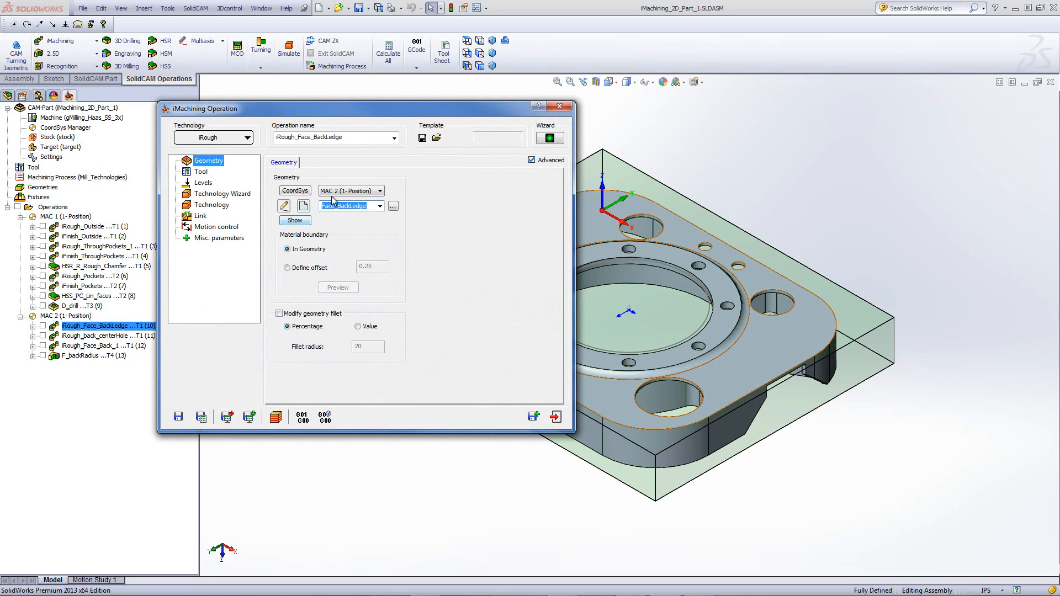
{"action": "left_click", "coordinate": [304, 222]}
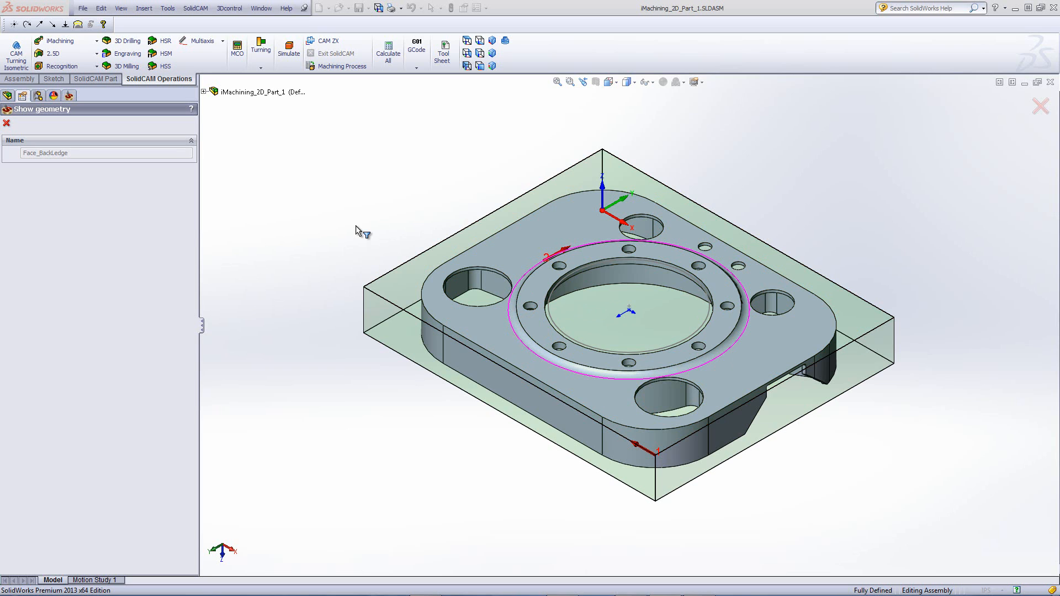
{"action": "left_click", "coordinate": [7, 122]}
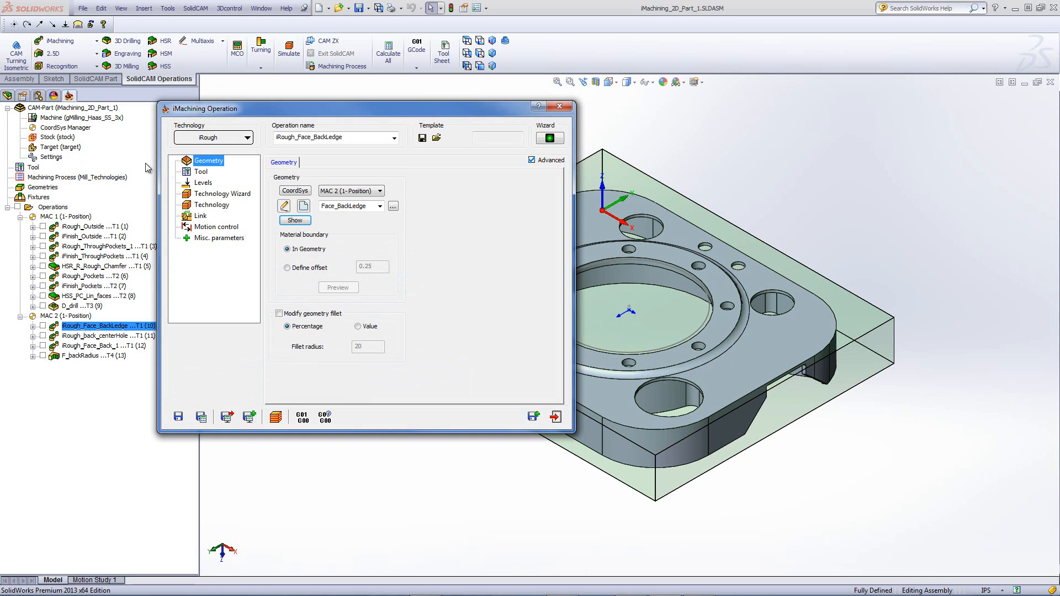
Review the tool, levels and cutting conditions of iRough_Face_BackLedge, highlighting the large back ledge face for the pocket depth
{"action": "left_click", "coordinate": [202, 173]}
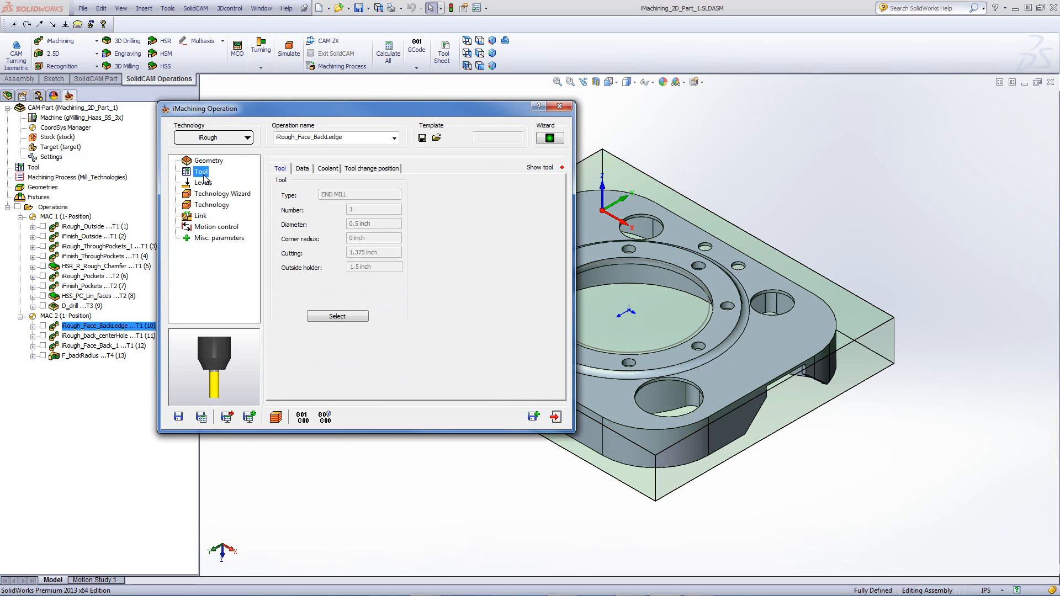
{"action": "left_click", "coordinate": [202, 183]}
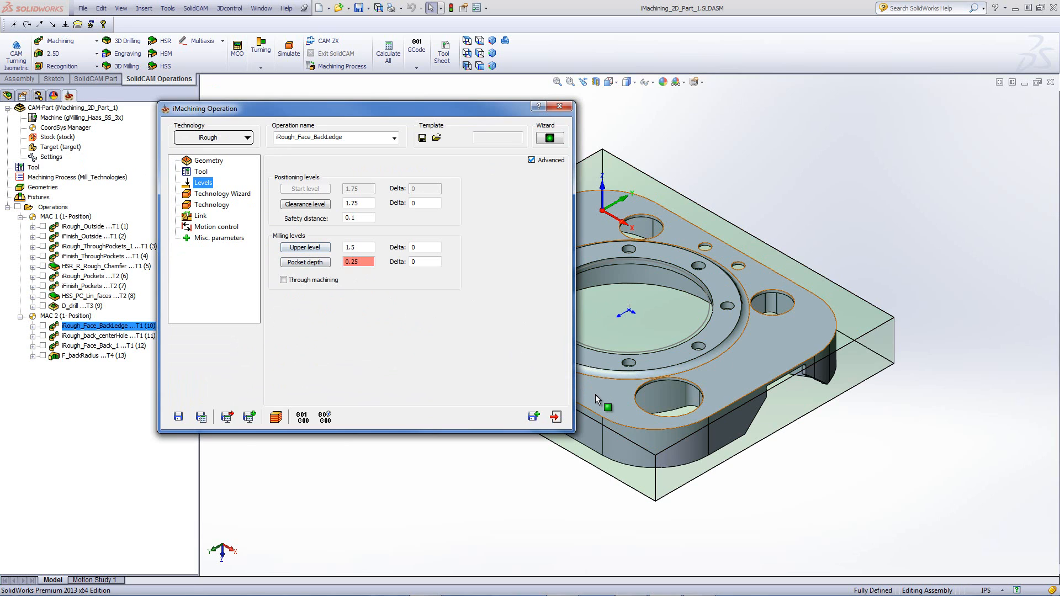
{"action": "left_click", "coordinate": [605, 406]}
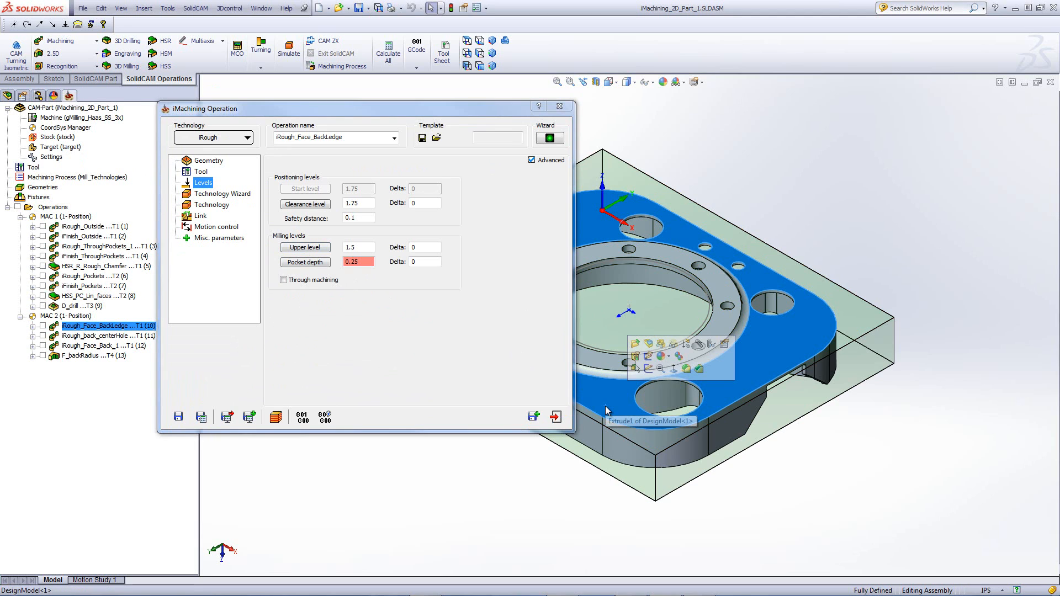
{"action": "left_click", "coordinate": [208, 194]}
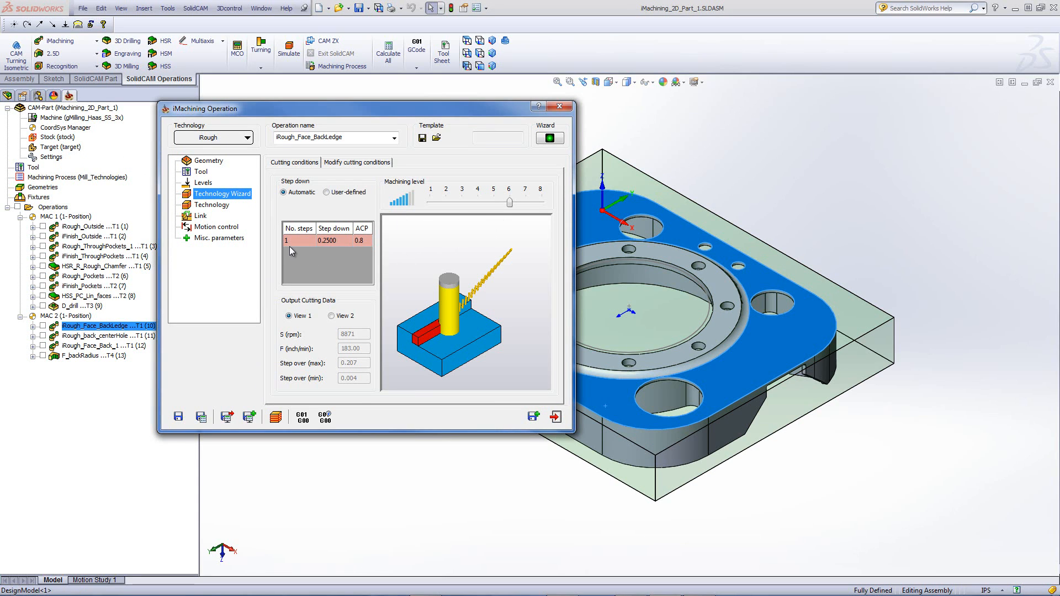
Simulate the iRough_Face_BackLedge toolpath and exit the simulation
{"action": "left_click", "coordinate": [276, 417]}
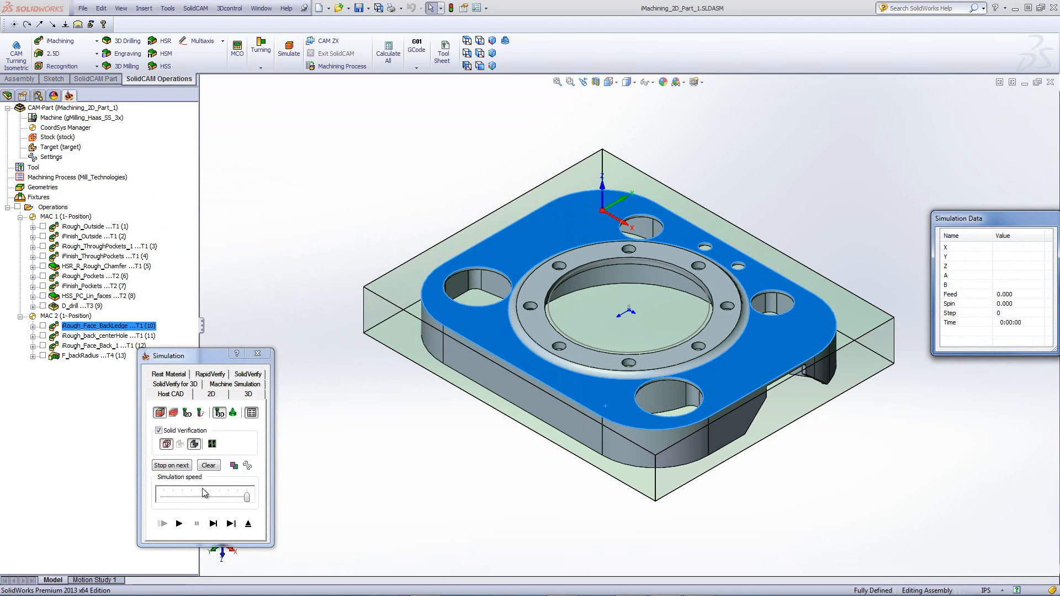
{"action": "left_click", "coordinate": [179, 524]}
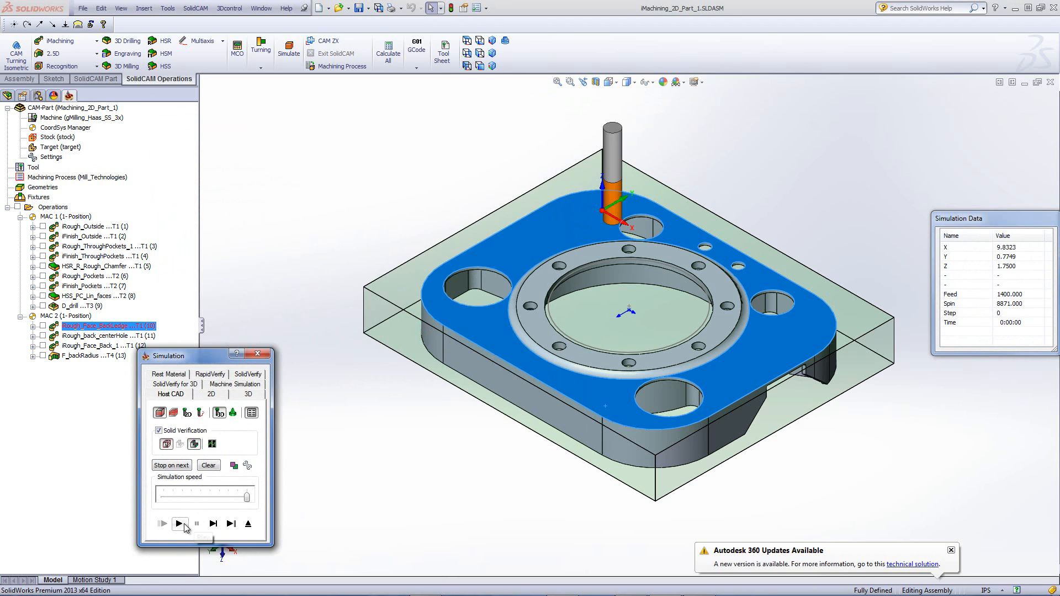
{"action": "left_click", "coordinate": [179, 525]}
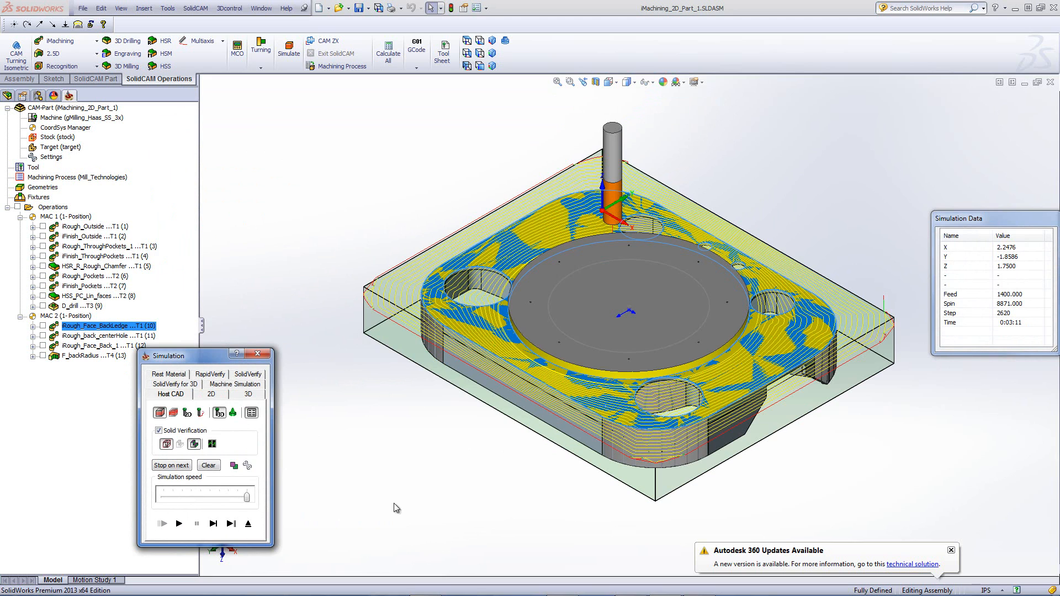
{"action": "left_click", "coordinate": [252, 528]}
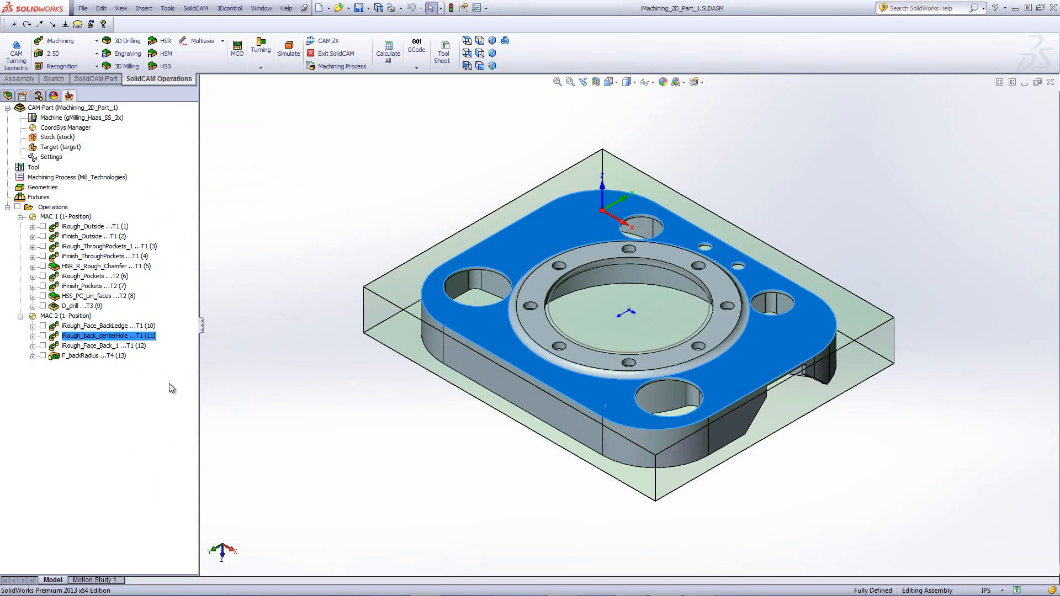
Display and hide the iRough_back_centerHole toolpath, and show the iRough_Face_Back_1 toolpath on the model instead
{"action": "left_click", "coordinate": [42, 336]}
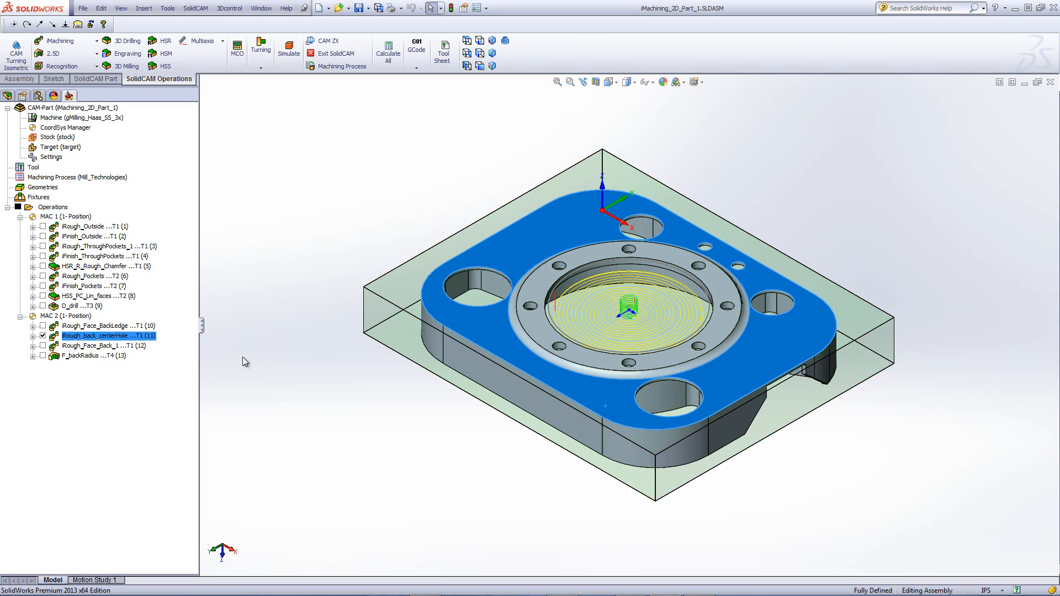
{"action": "left_click", "coordinate": [42, 336]}
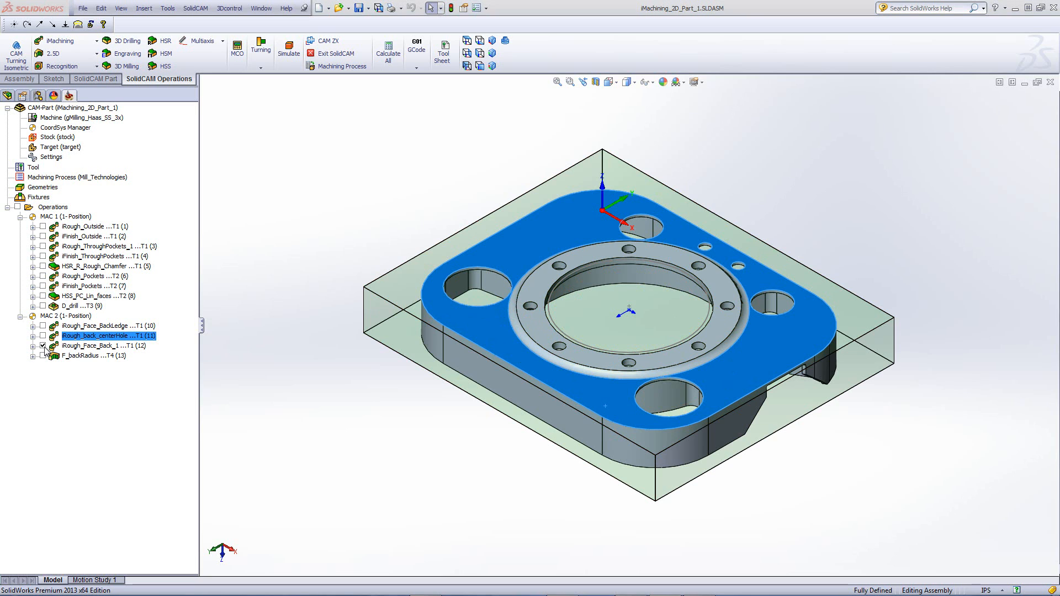
{"action": "left_click", "coordinate": [43, 345]}
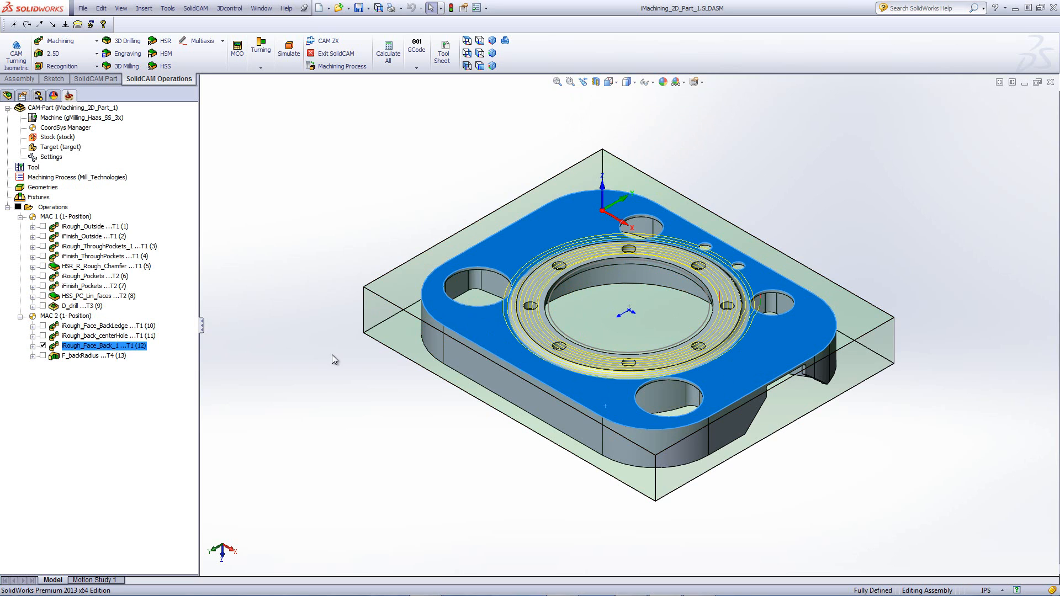
Open the iRough_Face_Back_1 operation and view its Face_Back geometry chains on the model
{"action": "double_click", "coordinate": [89, 346]}
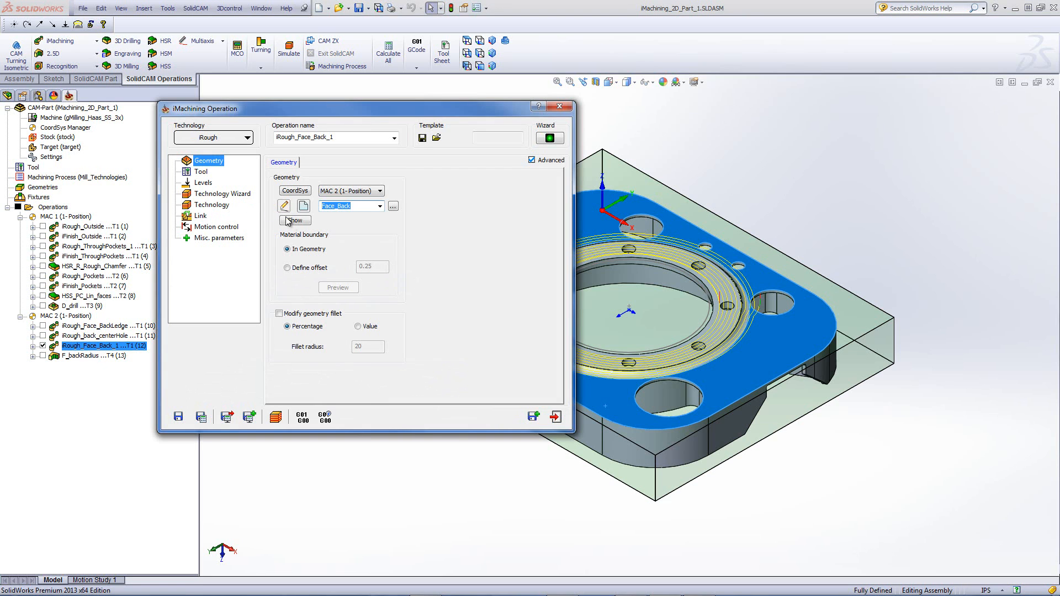
{"action": "left_click", "coordinate": [302, 226]}
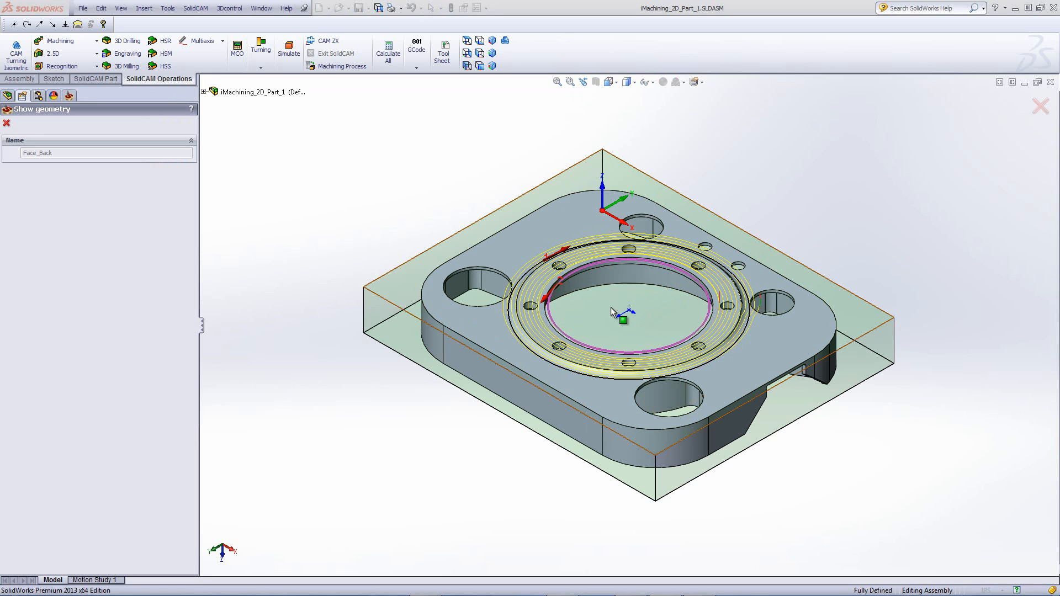
{"action": "left_click", "coordinate": [6, 123]}
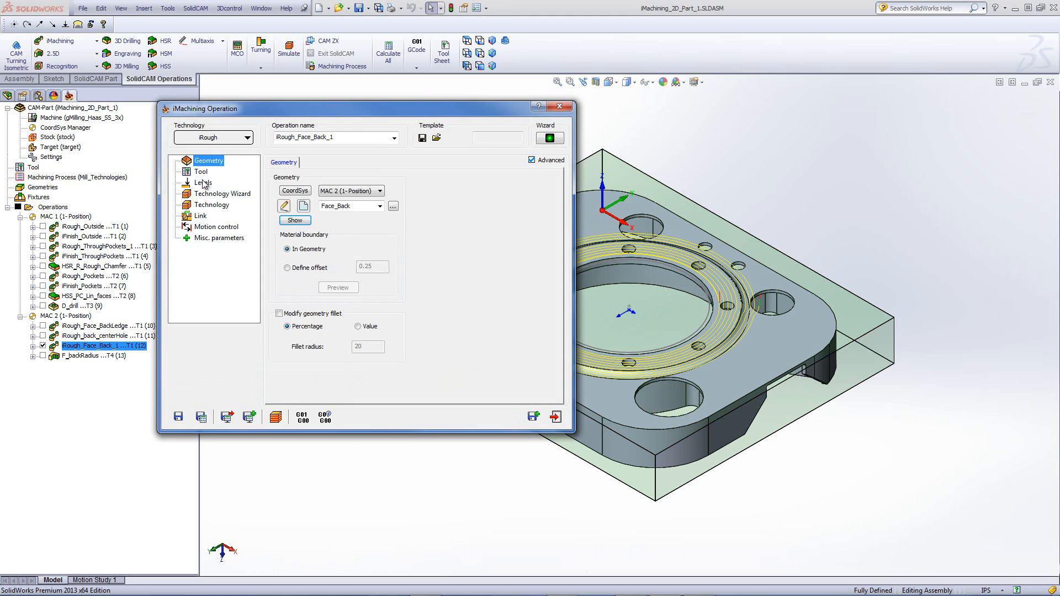
Review the tool and milling levels of iRough_Face_Back_1, highlighting the raised ring face around the center hole for the pocket depth
{"action": "left_click", "coordinate": [201, 172]}
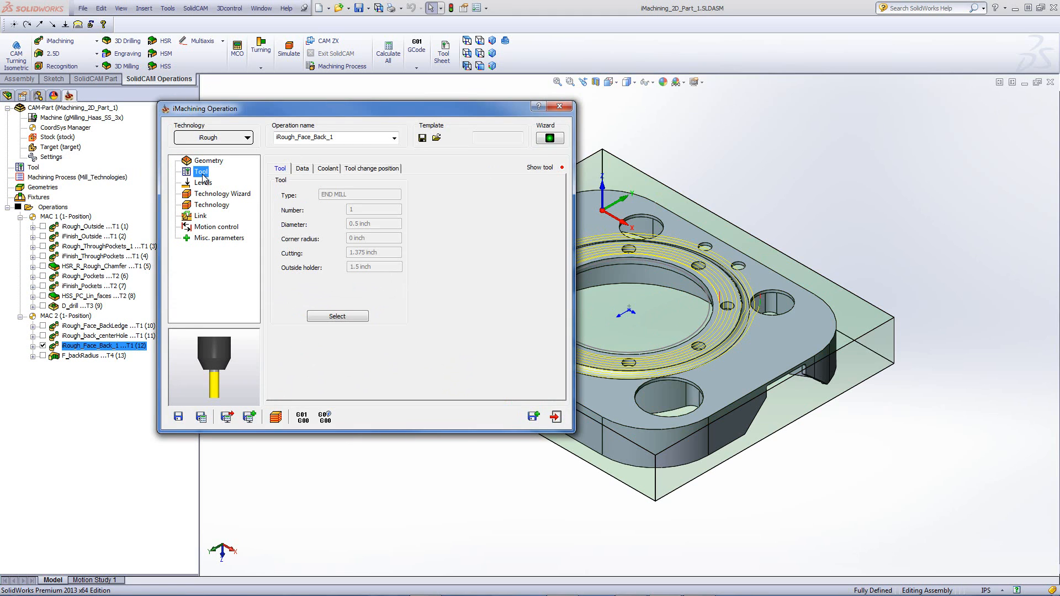
{"action": "left_click", "coordinate": [202, 183]}
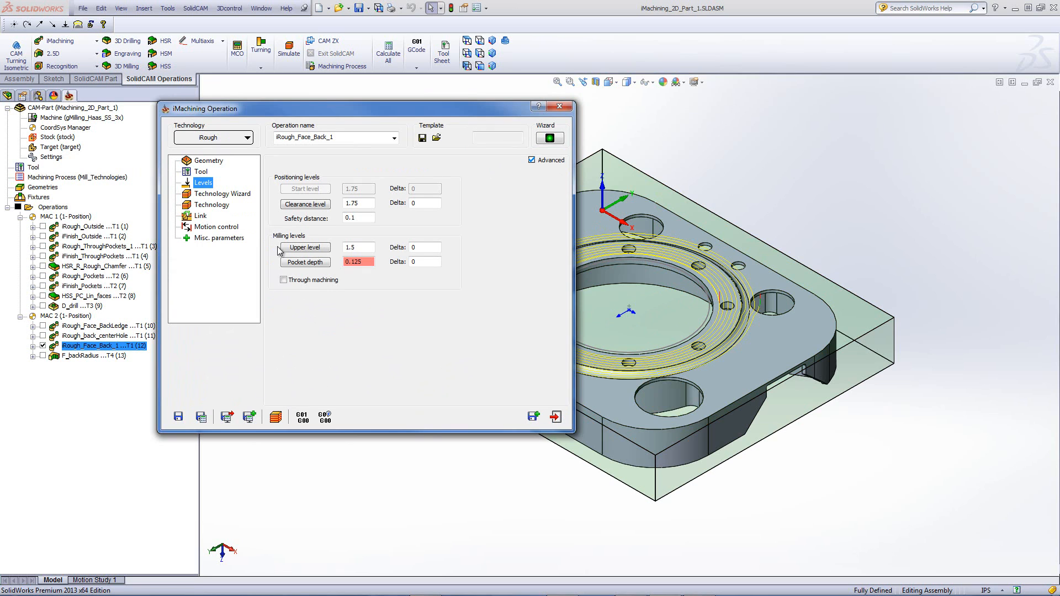
{"action": "left_click", "coordinate": [304, 263]}
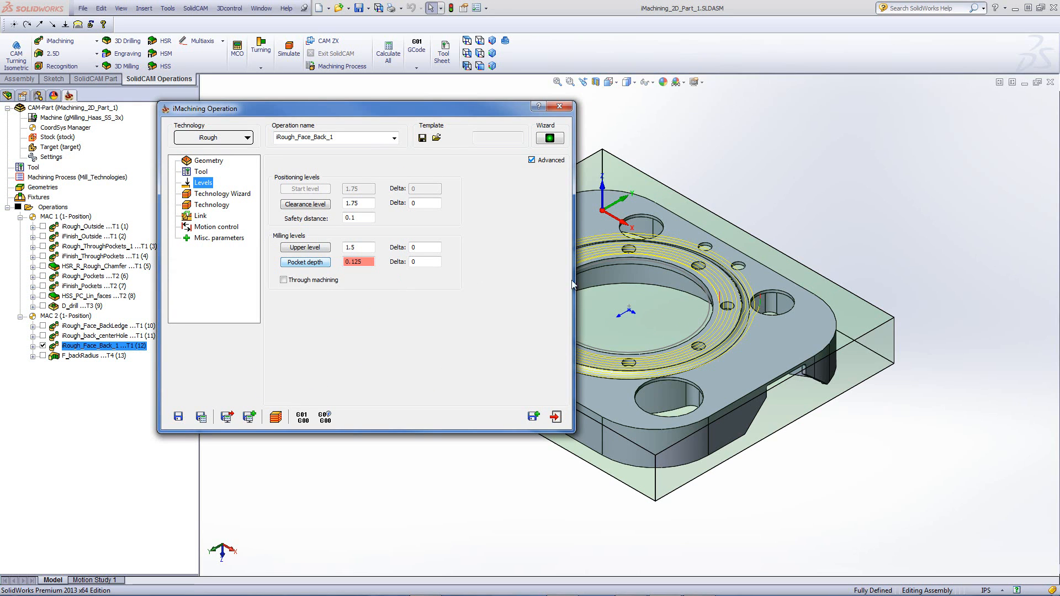
{"action": "left_click", "coordinate": [720, 280]}
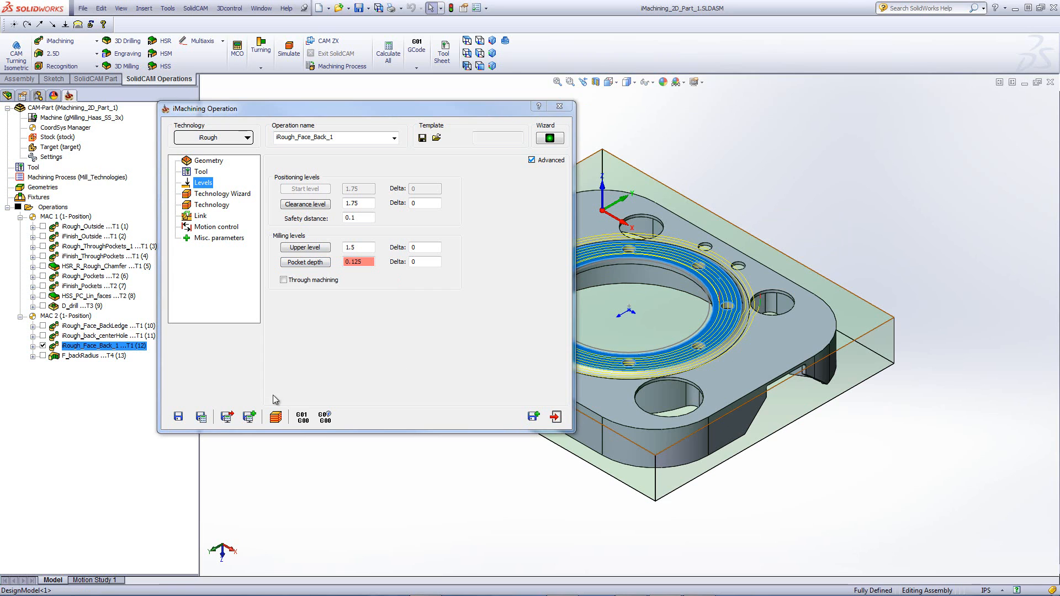
Simulate the iRough_Face_Back_1 toolpath and return to the model
{"action": "left_click", "coordinate": [275, 417]}
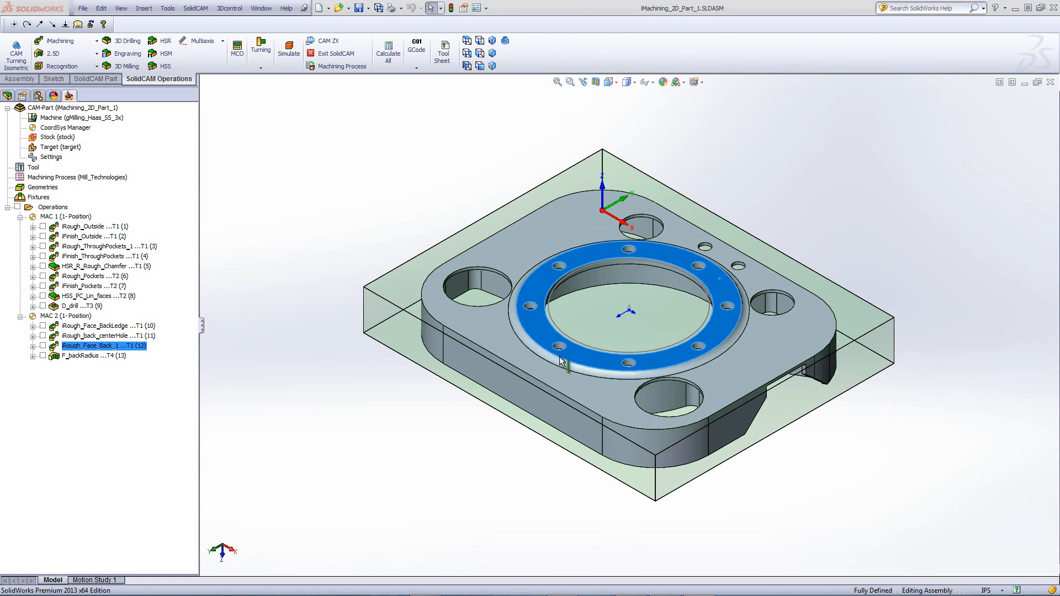
{"action": "left_click", "coordinate": [524, 337]}
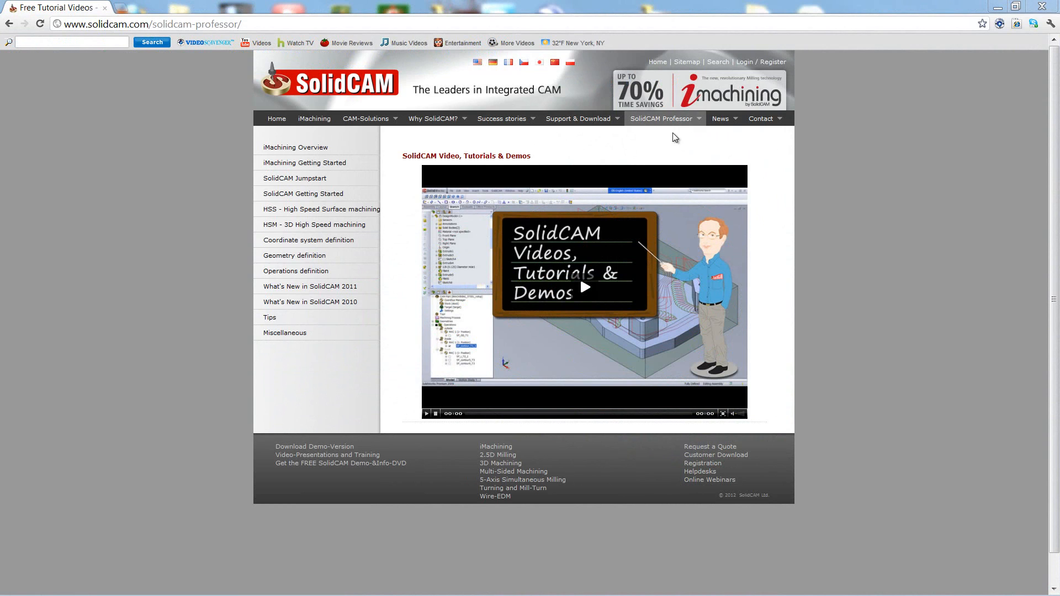
Switch to the SolidCAM website in the browser and show the list of SolidCAM Professor video topics
{"action": "mouse_move", "coordinate": [673, 125]}
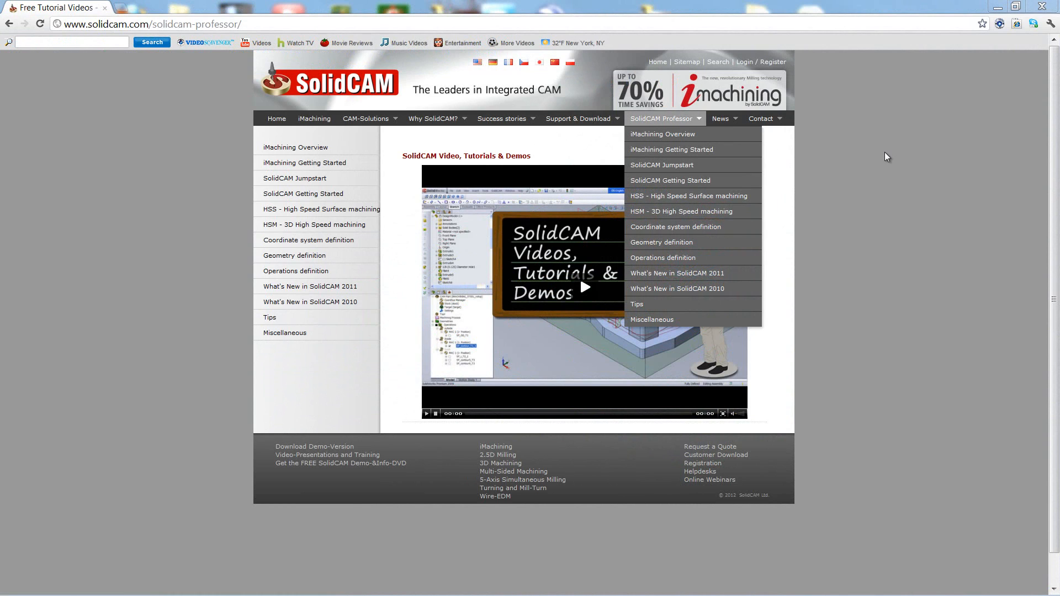